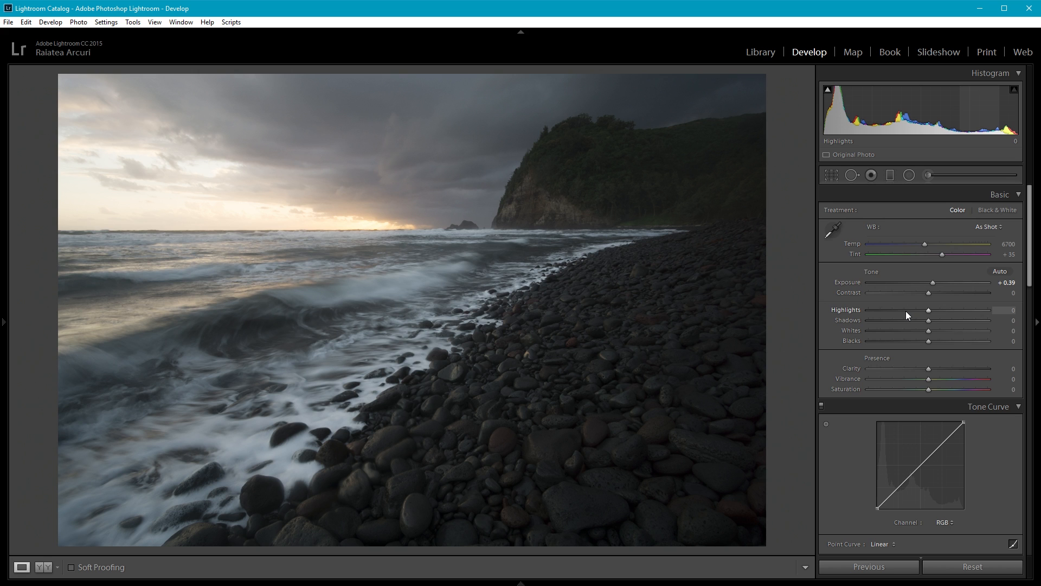
Step: Set the photo's Highlights to -57, Shadows to +24, Whites to +16 and Blacks to -10
mouse_move(906, 311)
left_mouse_down()
mouse_move(890, 311)
mouse_move(899, 312)
mouse_move(899, 352)
mouse_move(913, 311)
mouse_move(900, 311)
left_mouse_up()
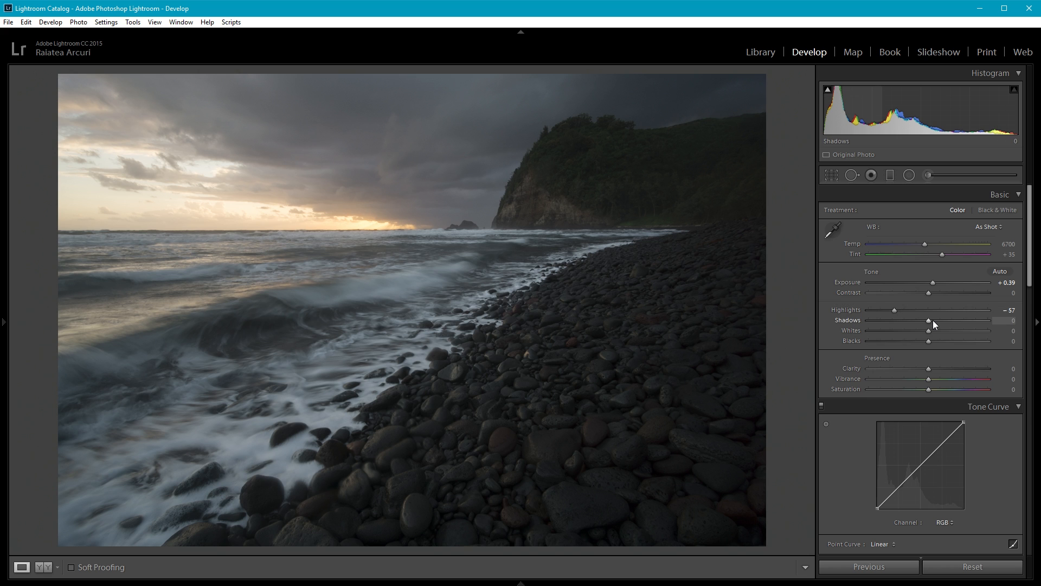
left_click_drag(932, 320, 942, 321)
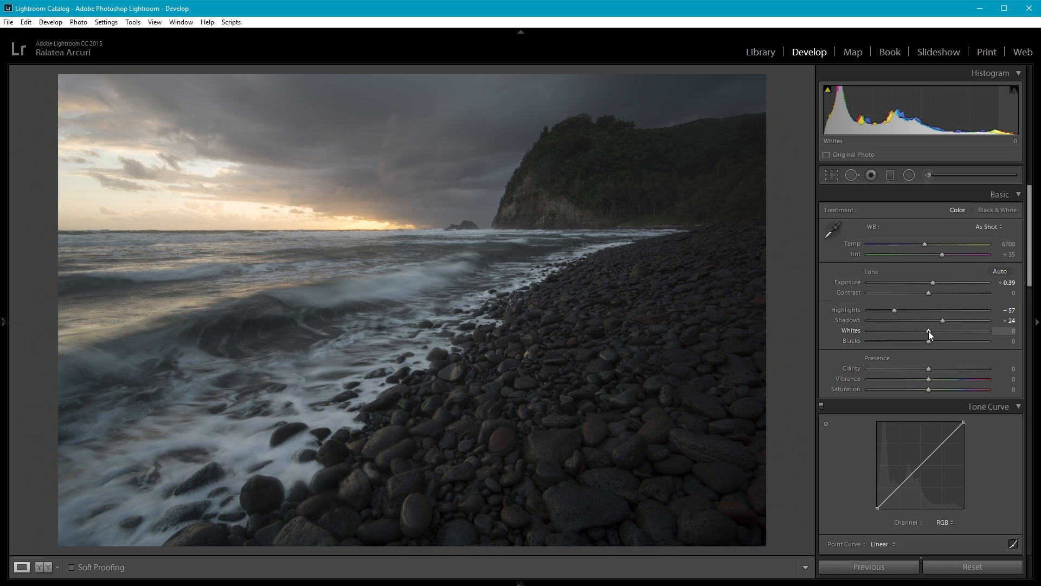
left_click_drag(932, 330, 935, 331)
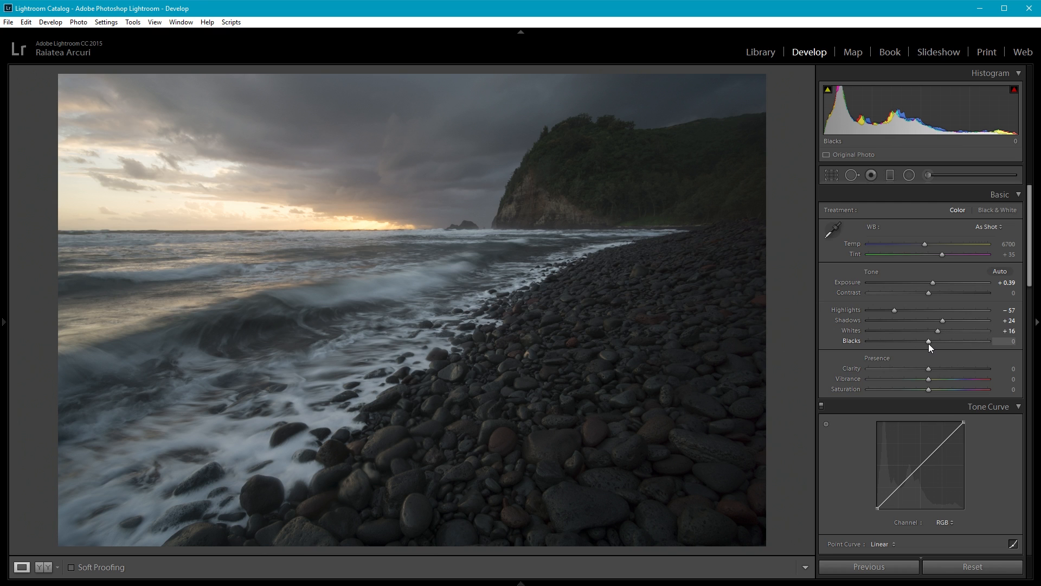
left_click_drag(928, 340, 922, 341)
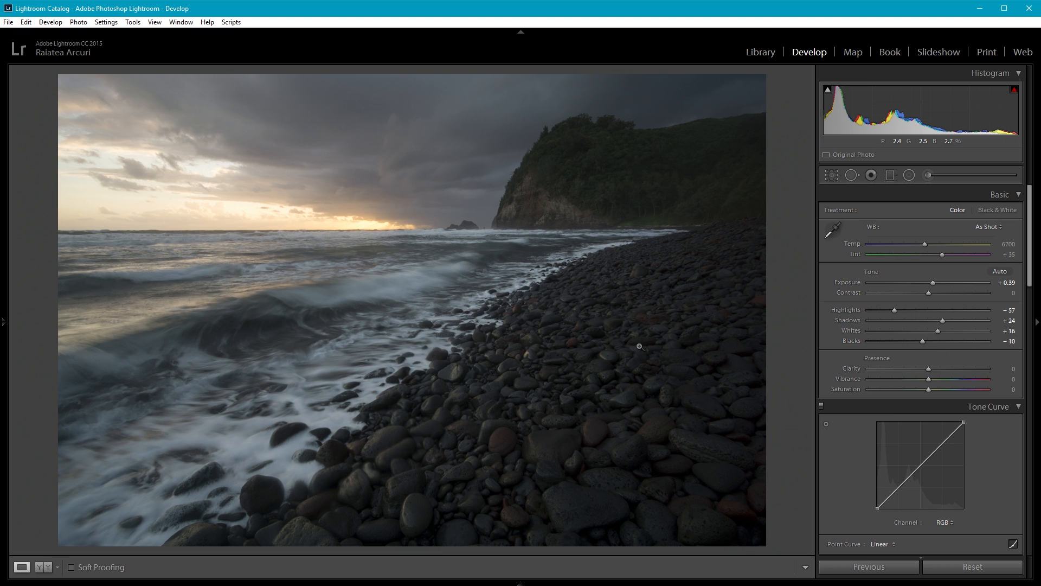
Step: Set Vibrance to +19, the white balance temperature to 7158 and Contrast to +13
left_click_drag(912, 377, 939, 379)
left_click_drag(925, 244, 932, 247)
left_click_drag(939, 294, 935, 291)
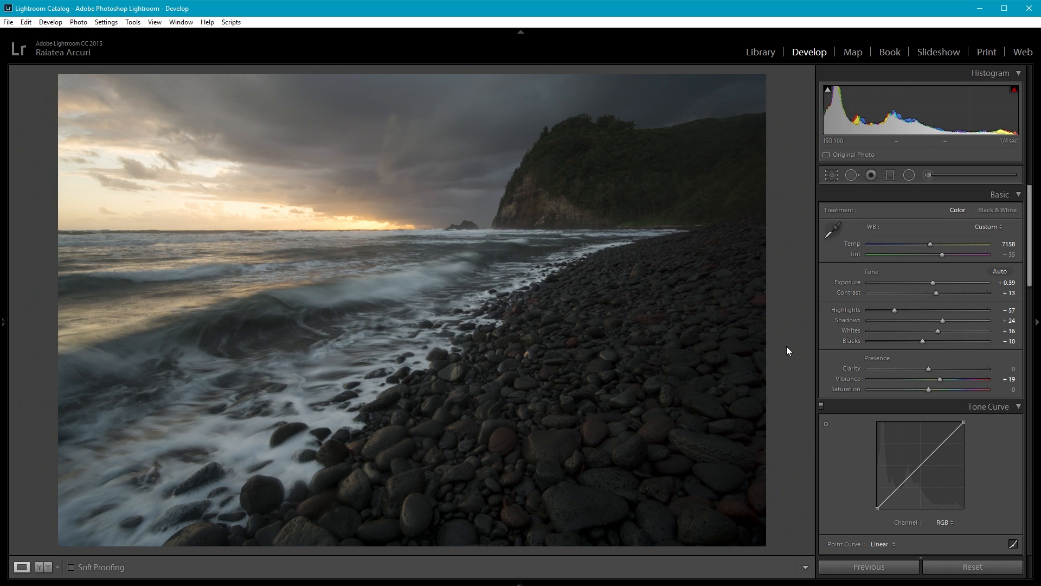
Step: Compare the natural-looking edit with the original photo by switching repeatedly between the before and after views
key("backslash")
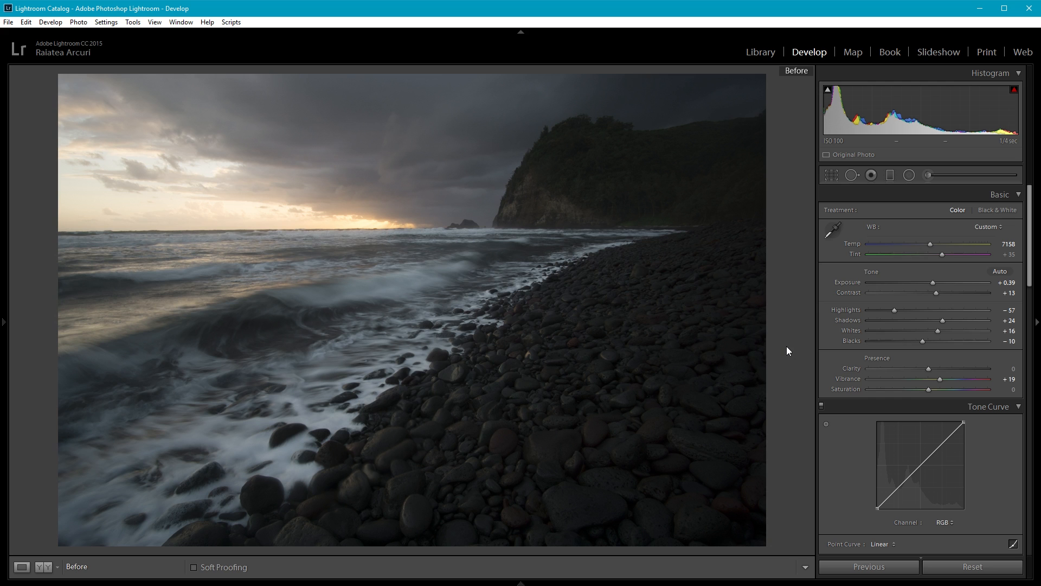
key("backslash")
key("backslash")
key("backslash")
key("backslash")
key("backslash")
key("backslash")
key("backslash")
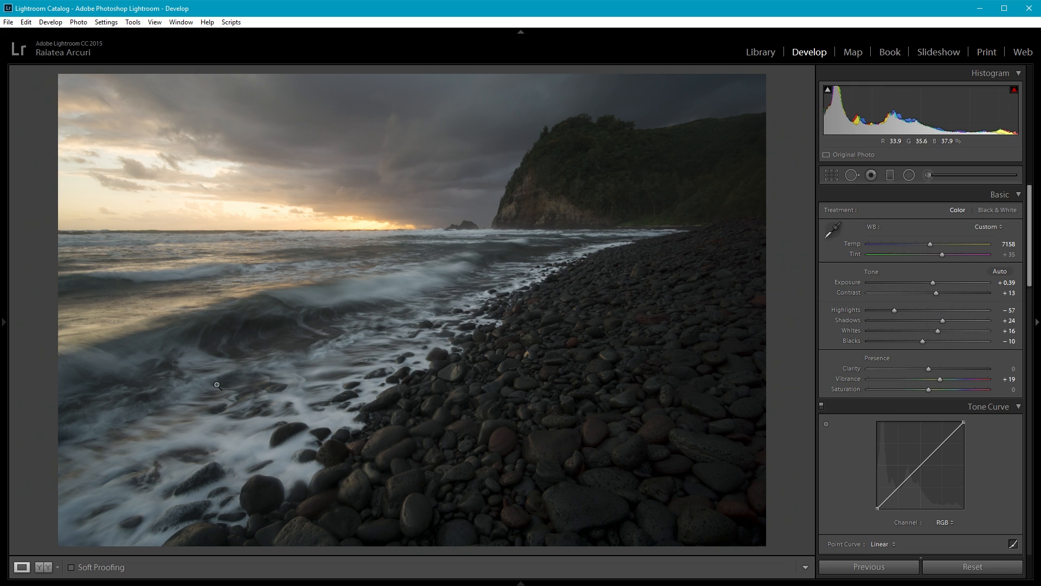
Step: Reset all adjustments on the photo and set Exposure to -0.25 and Highlights to -80
key("ctrl+shift+r")
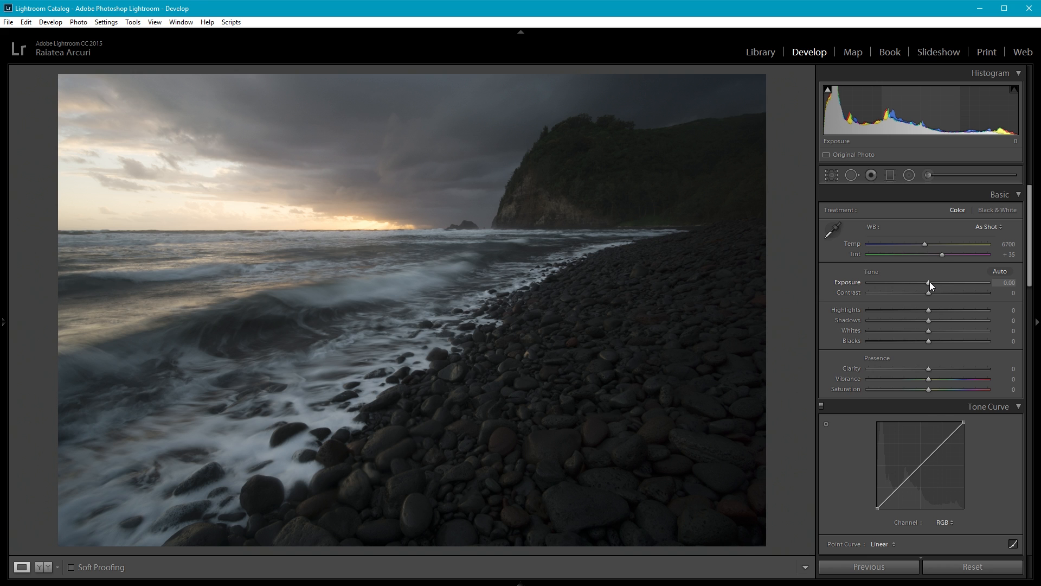
left_click_drag(930, 281, 926, 282)
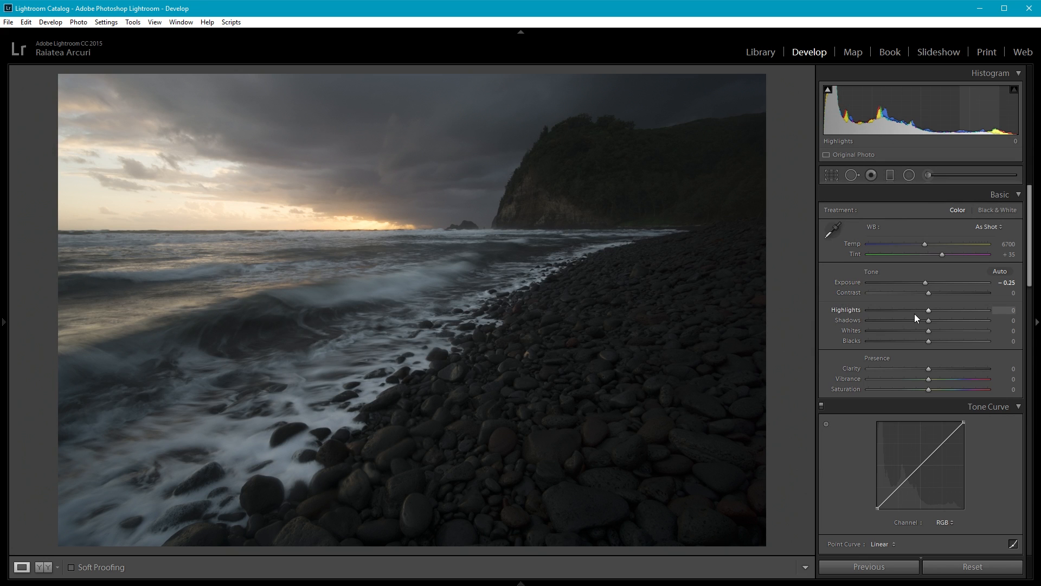
left_click_drag(912, 310, 884, 309)
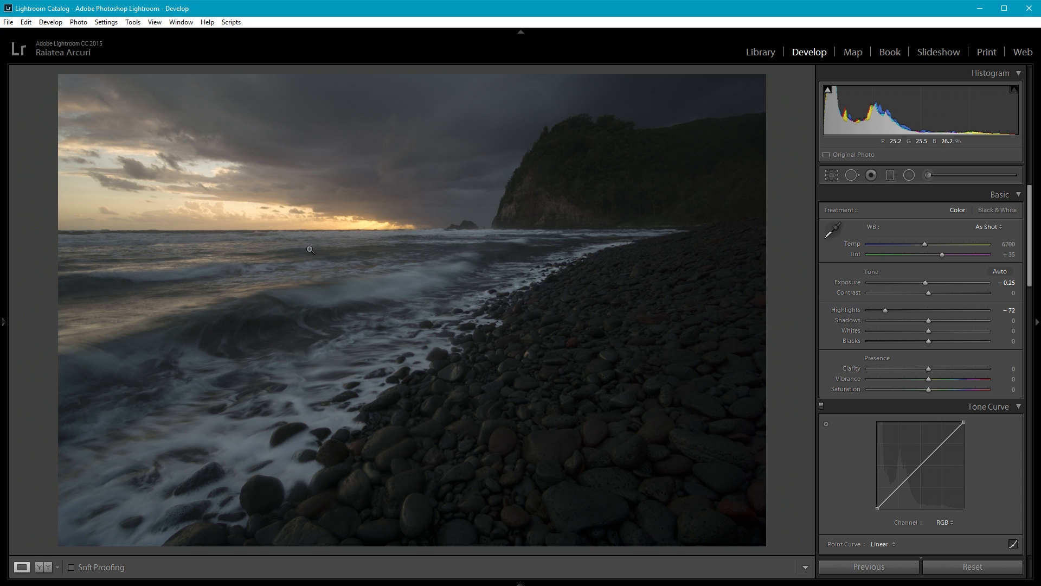
left_click_drag(884, 310, 881, 312)
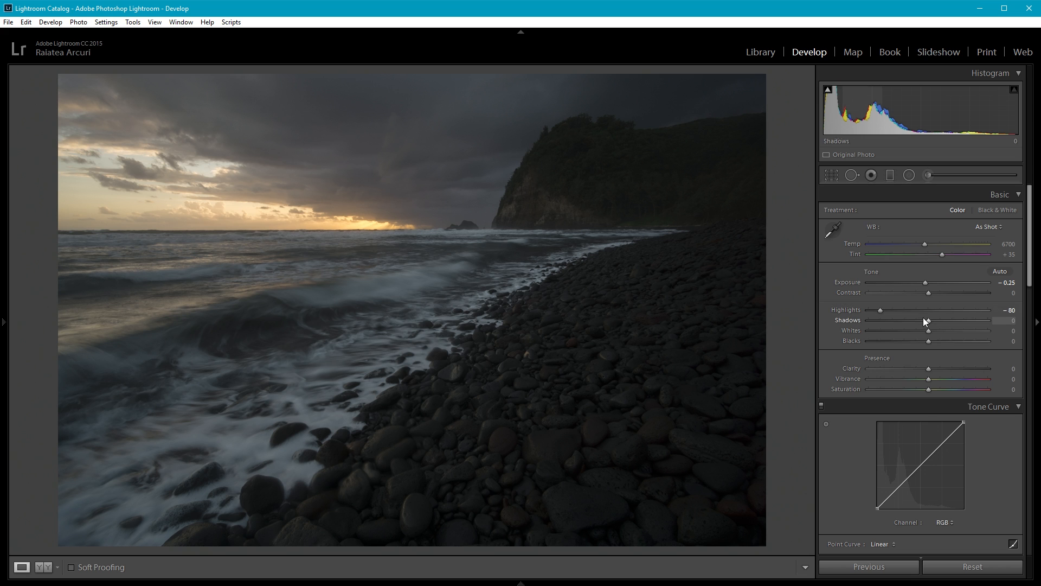
Step: Set Shadows to +14, Whites to +16 with the clipping preview, and Blacks to -2
left_click_drag(930, 320, 938, 324)
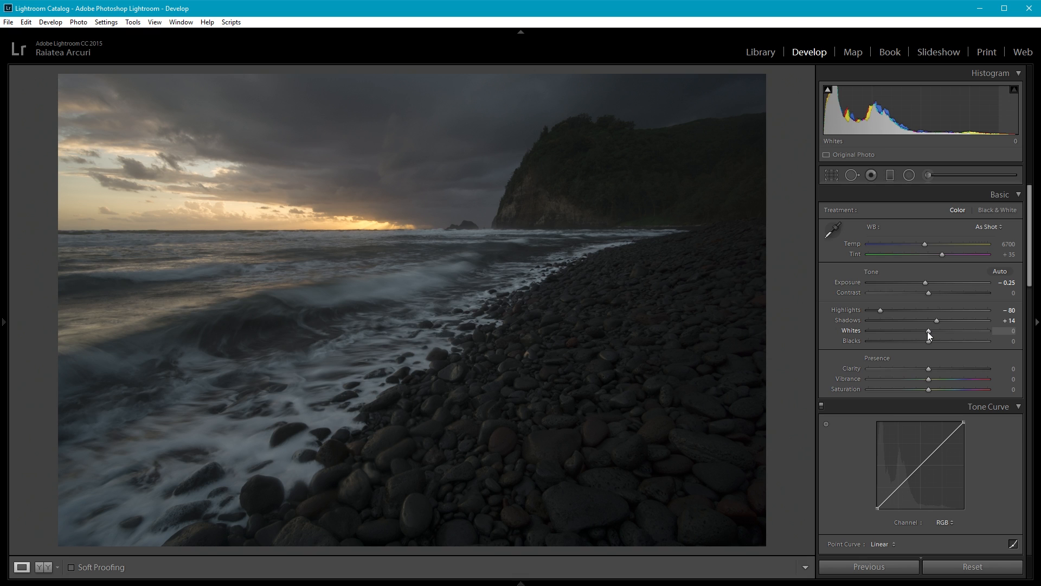
left_click_drag(927, 330, 935, 333)
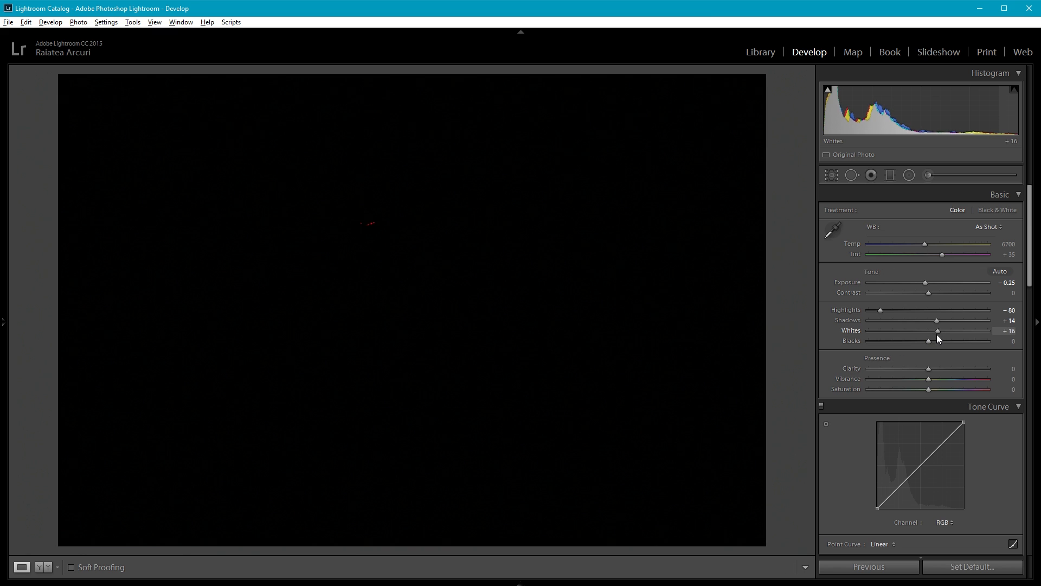
left_click_drag(937, 335, 938, 335)
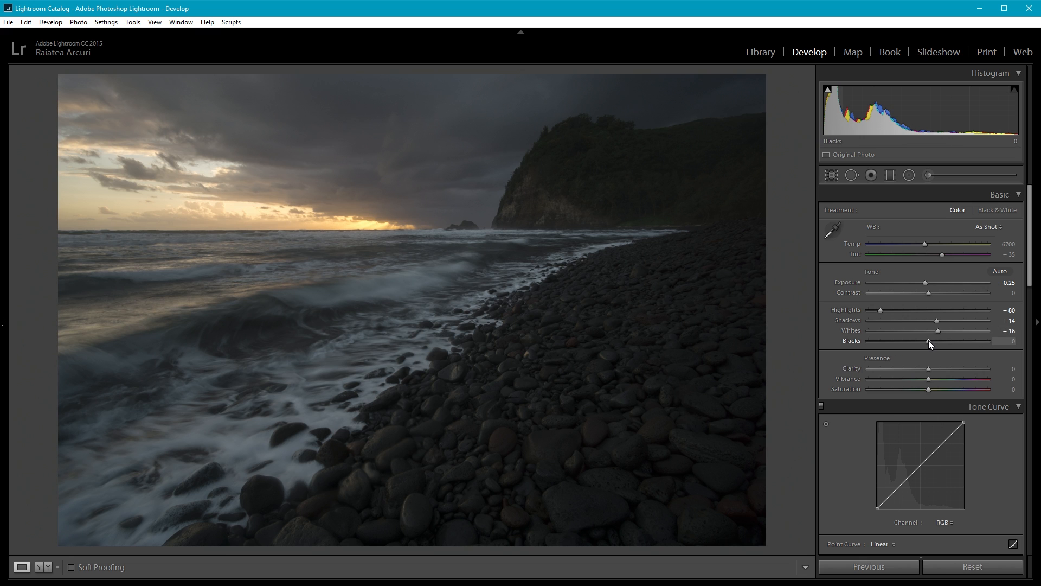
left_click_drag(928, 341, 926, 341)
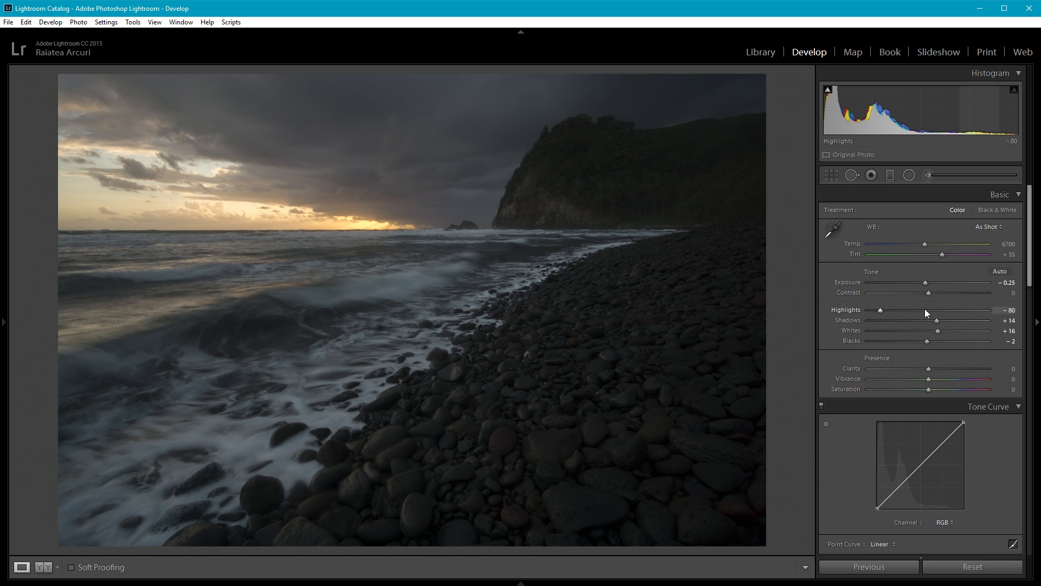
Step: Set Contrast to +45 and return Exposure to 0.00
left_click_drag(945, 291, 952, 293)
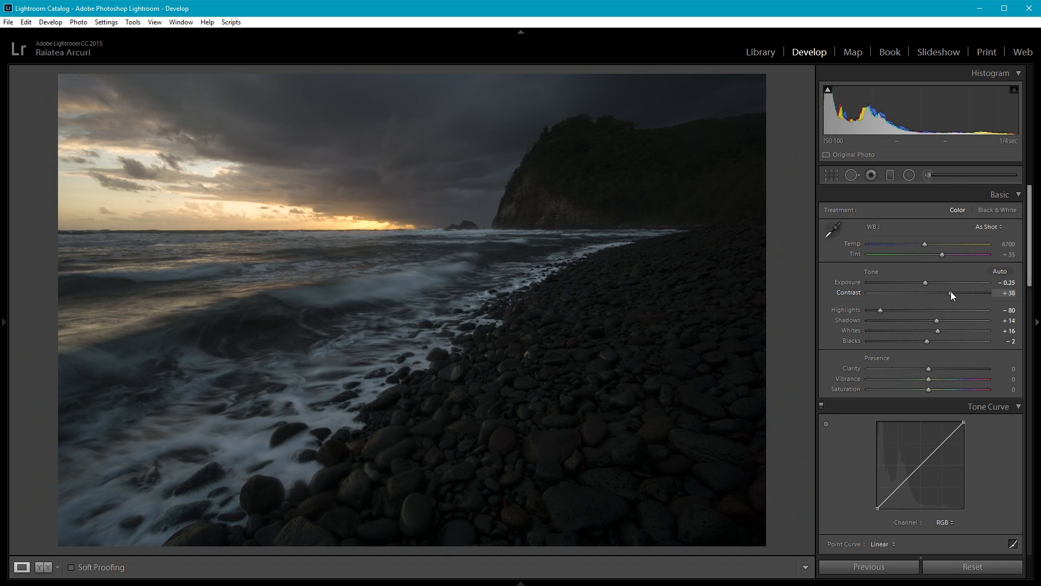
double_click(924, 281)
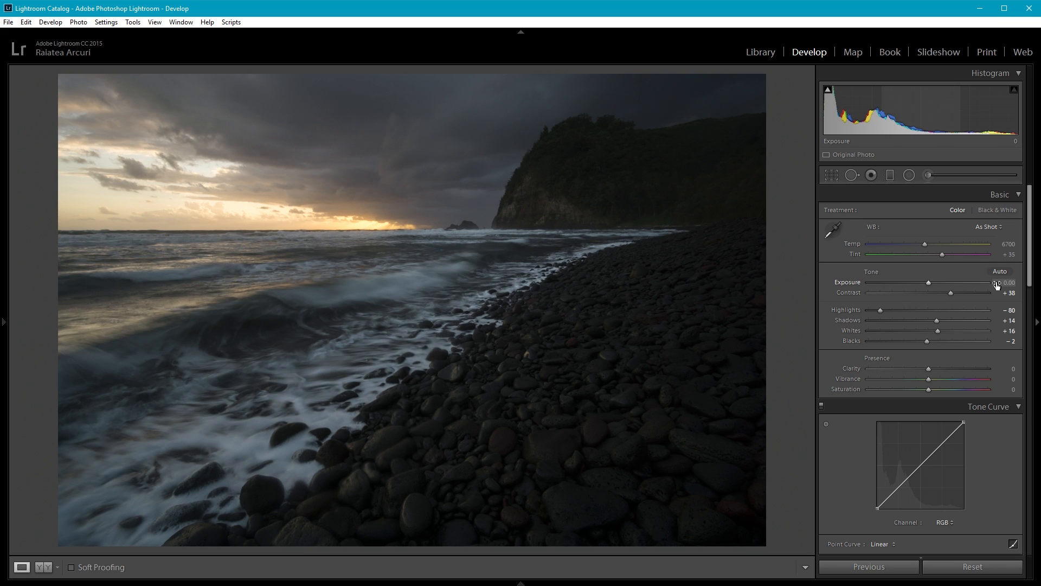
left_click_drag(951, 292, 956, 294)
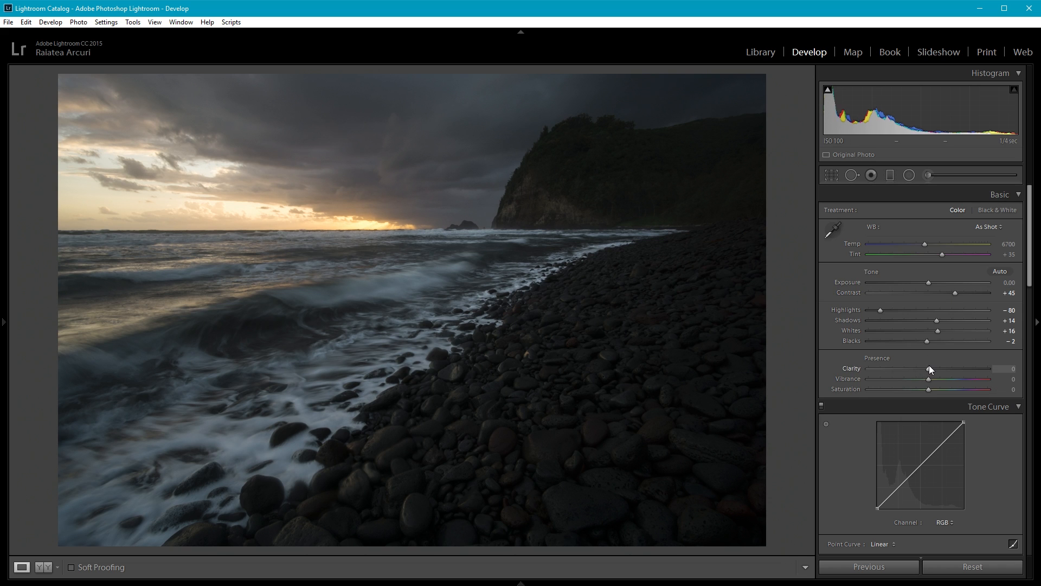
Step: Set Clarity to +15, try a much stronger value of +85 and undo that last change
left_click_drag(934, 367, 941, 369)
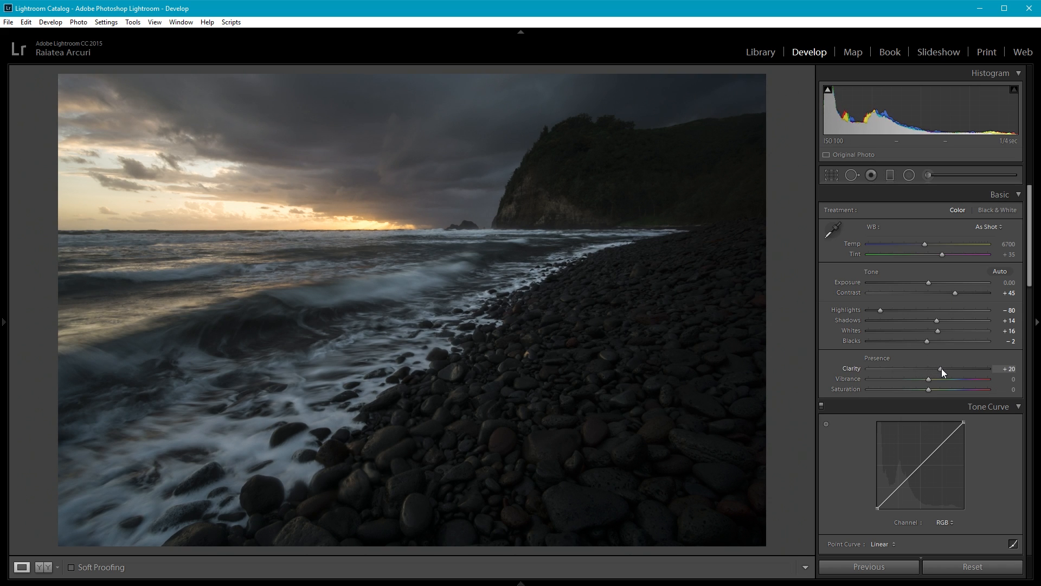
left_click_drag(940, 369, 938, 369)
left_click_drag(949, 368, 978, 373)
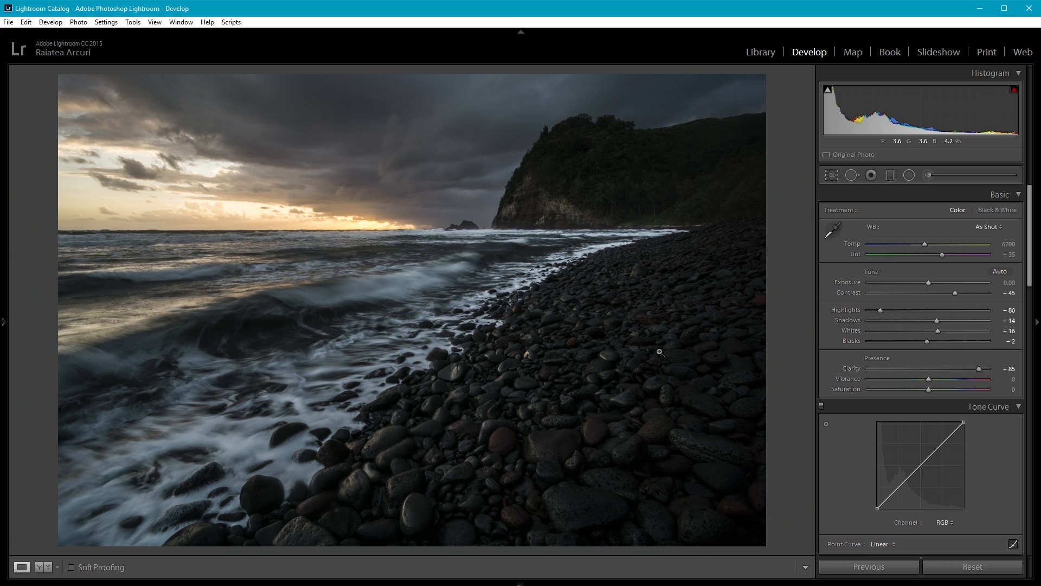
key("ctrl+z")
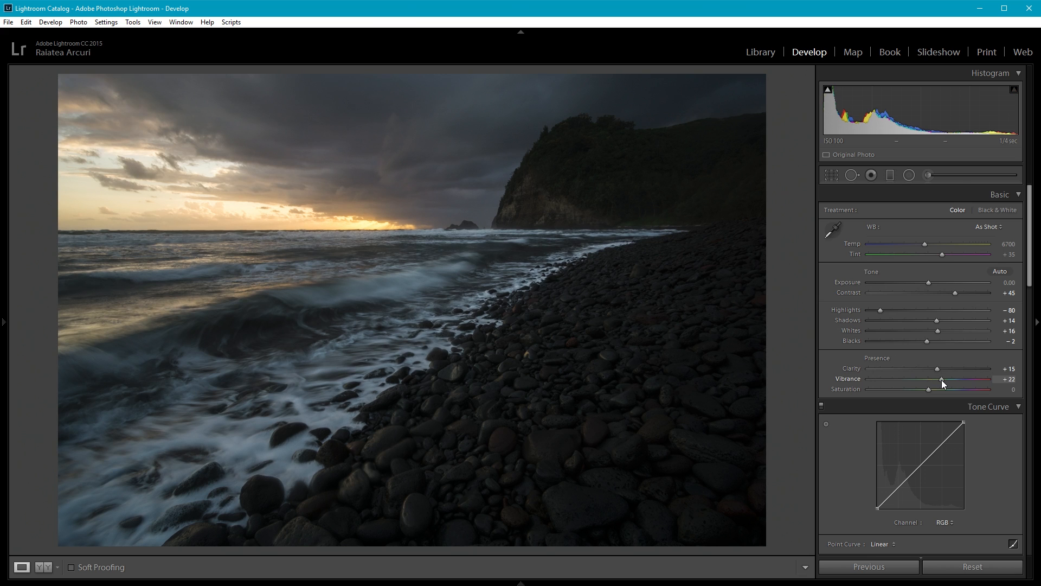
Step: Set Vibrance to +40, Shadows to +50 and Contrast to +64, resetting a trial temperature change to 6700
left_click_drag(942, 380, 950, 379)
left_click_drag(928, 248, 929, 249)
double_click(928, 245)
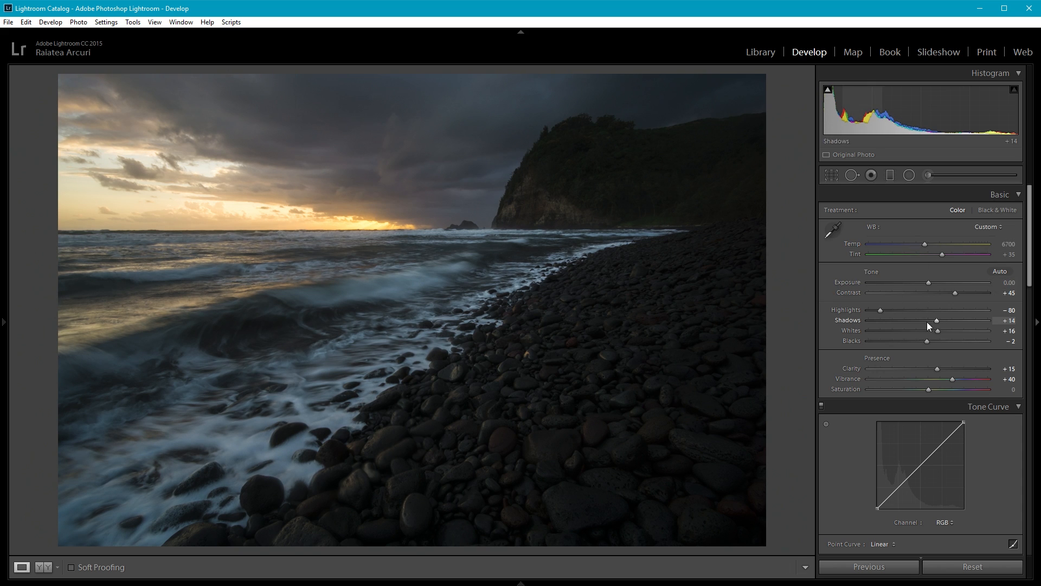
left_click_drag(942, 321, 967, 295)
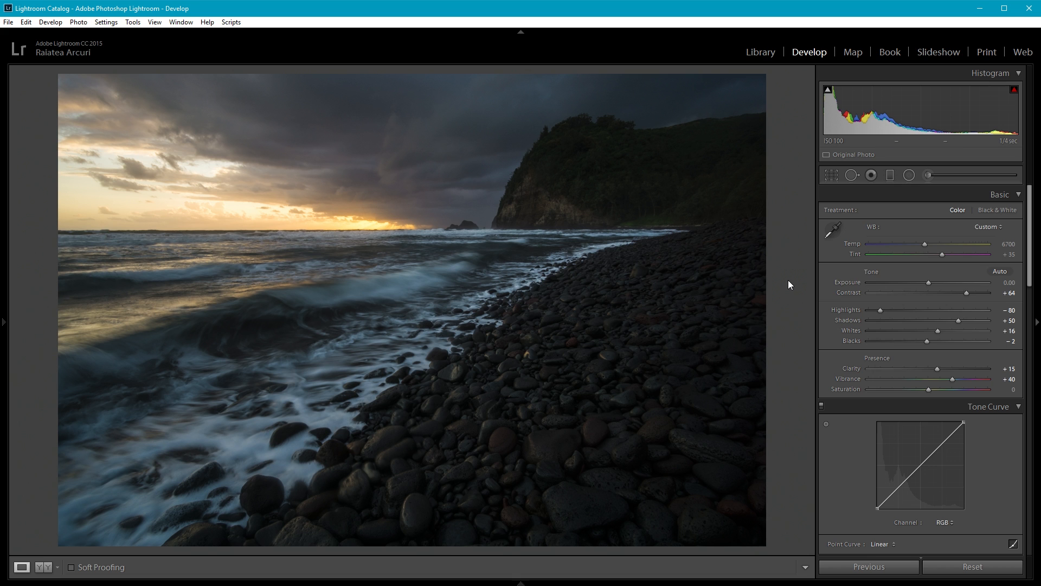
Step: Compare the dark, high-contrast edit with the original photo by switching repeatedly between the before and after views
key("backslash")
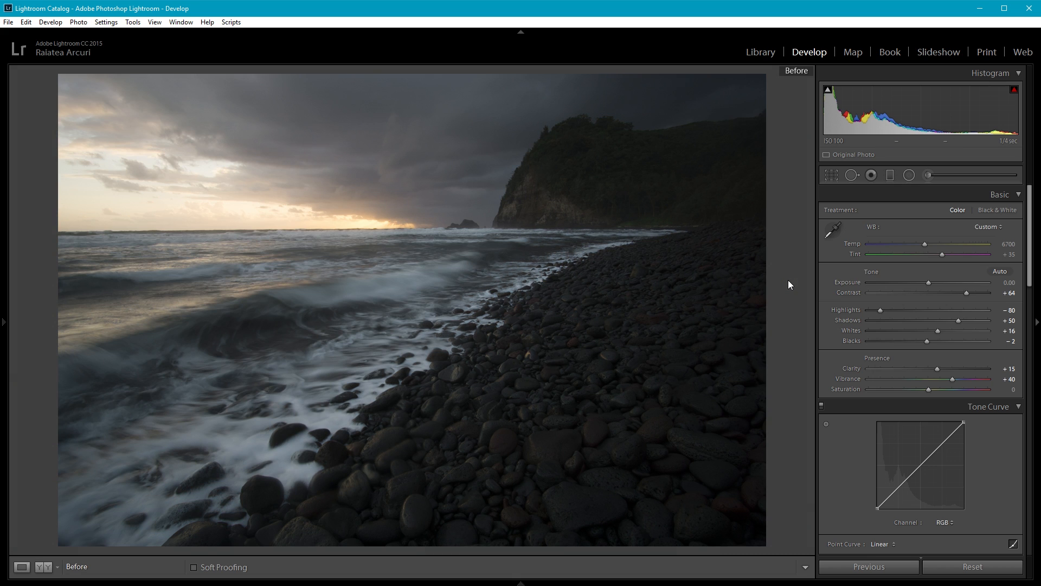
key("backslash")
key("backslash")
key("backslash")
key("backslash")
key("backslash")
key("backslash")
key("backslash")
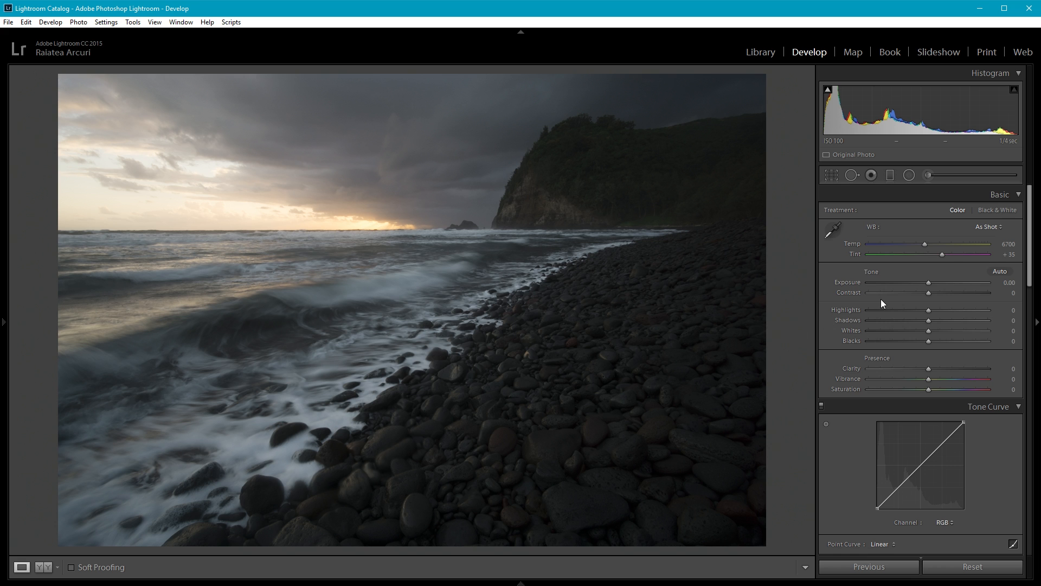
Step: Set Exposure to +0.48, Highlights to -53, Shadows to +33 and Blacks to +49 on the unedited photo
left_click_drag(928, 281, 936, 282)
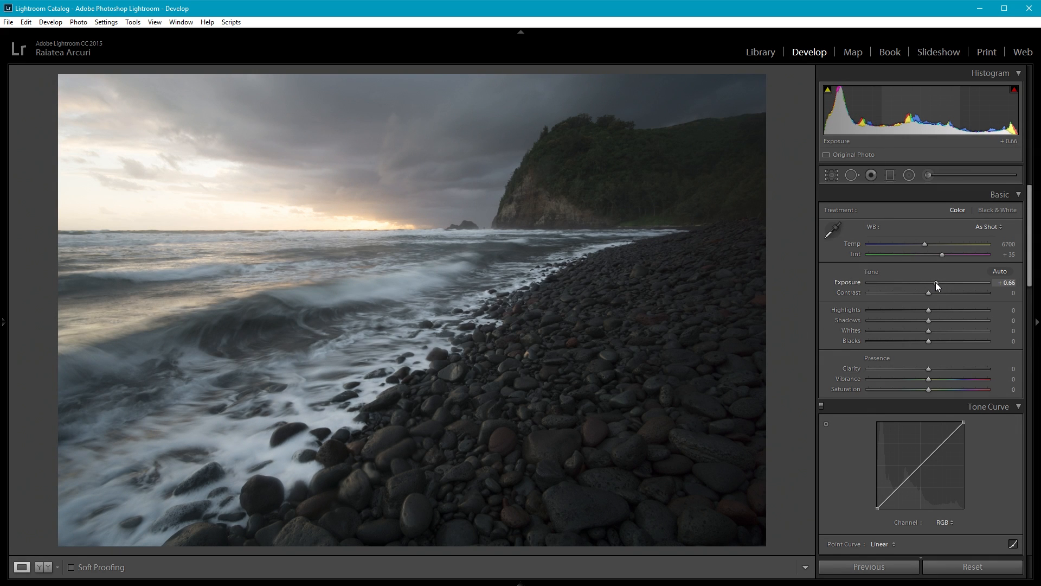
left_click_drag(935, 282, 896, 309)
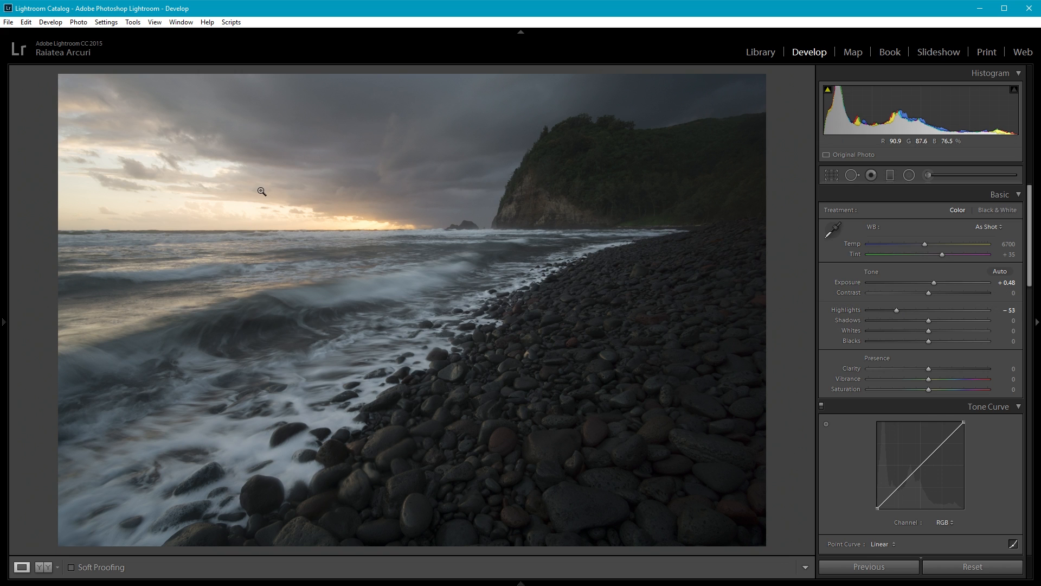
left_click_drag(942, 321, 948, 318)
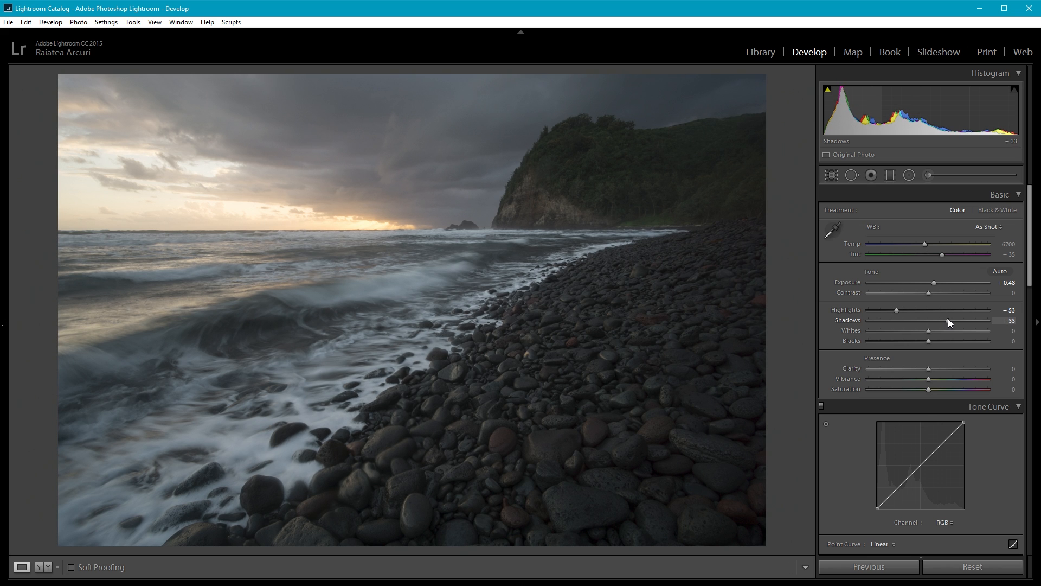
left_click(932, 341)
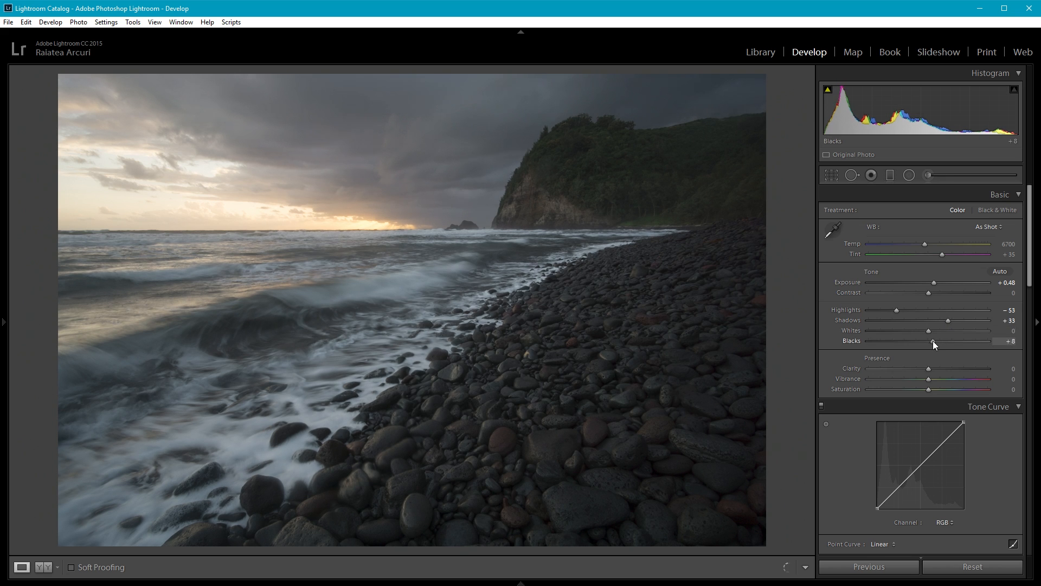
left_click_drag(933, 340, 958, 343)
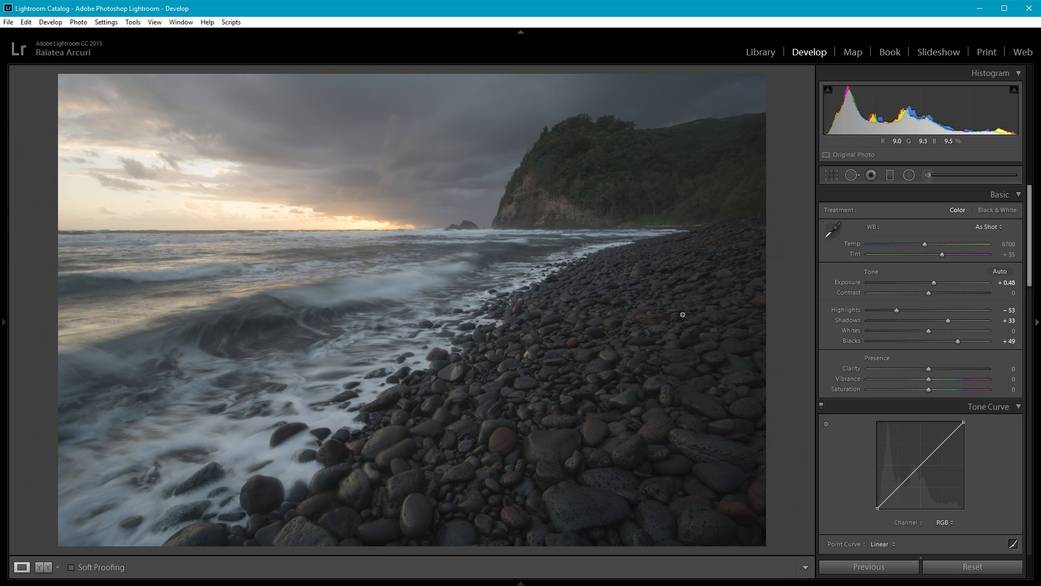
Step: Try a higher Contrast and Blacks at -61, reverting both changes
mouse_move(935, 293)
left_mouse_down()
mouse_move(968, 296)
mouse_move(912, 296)
mouse_move(935, 293)
left_mouse_up()
double_click(935, 293)
left_click(892, 342)
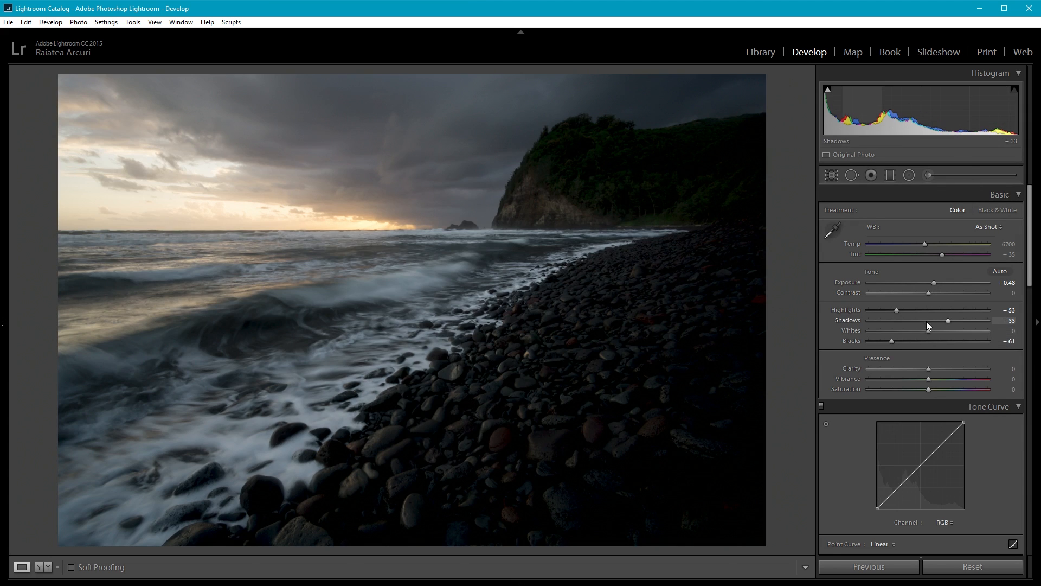
key("ctrl+z")
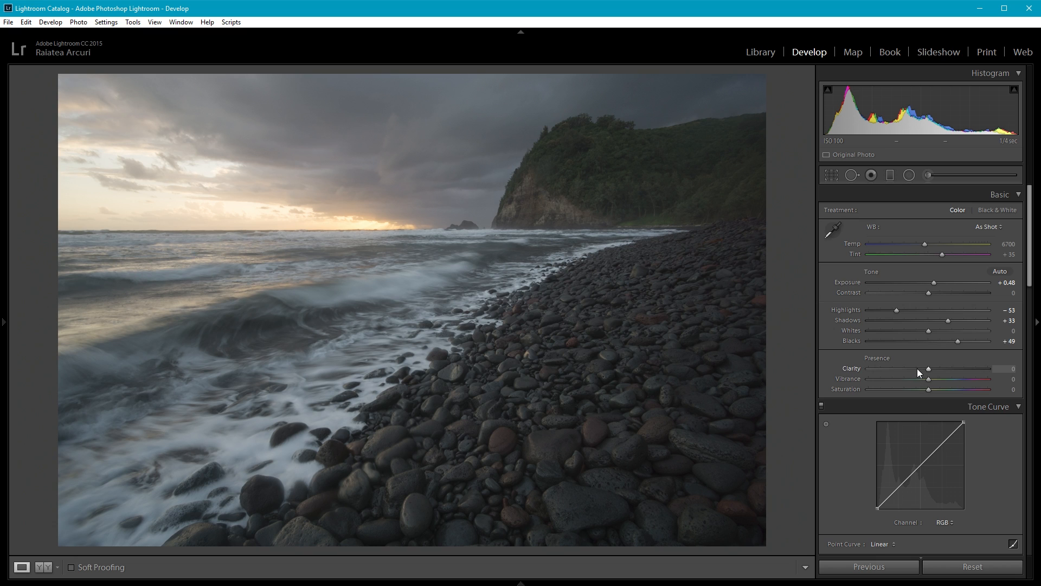
Step: Set Clarity to -29, Whites to +30 and Vibrance to +16
left_click_drag(916, 369, 913, 369)
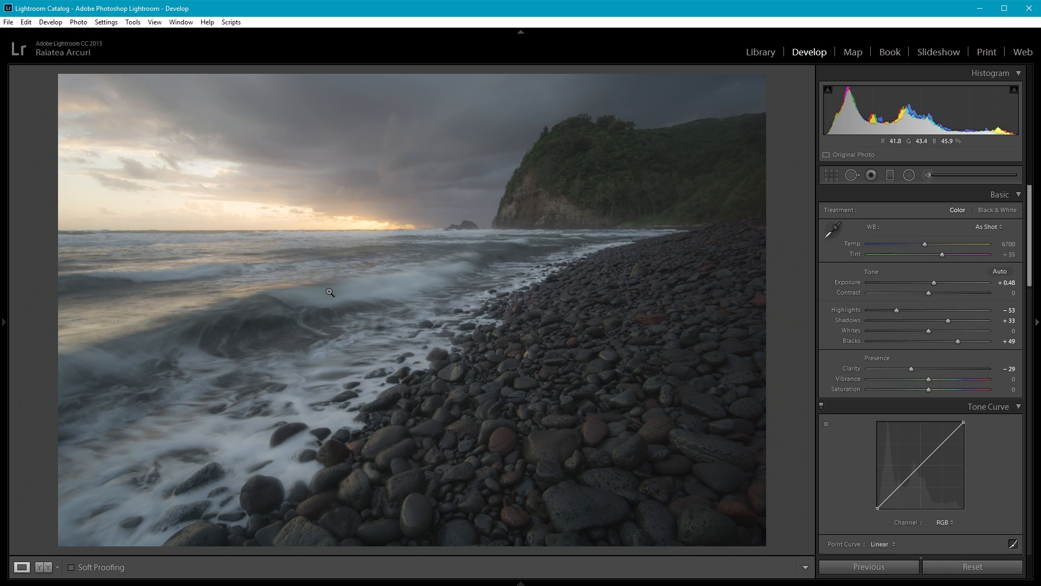
left_click(929, 330, "alt")
left_click_drag(929, 331, 946, 333)
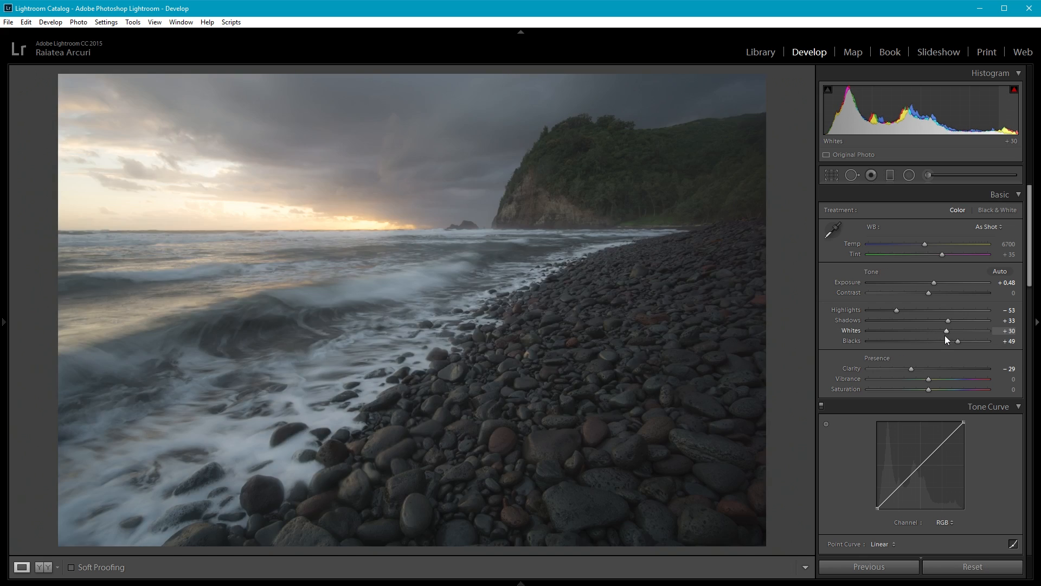
left_click(941, 380)
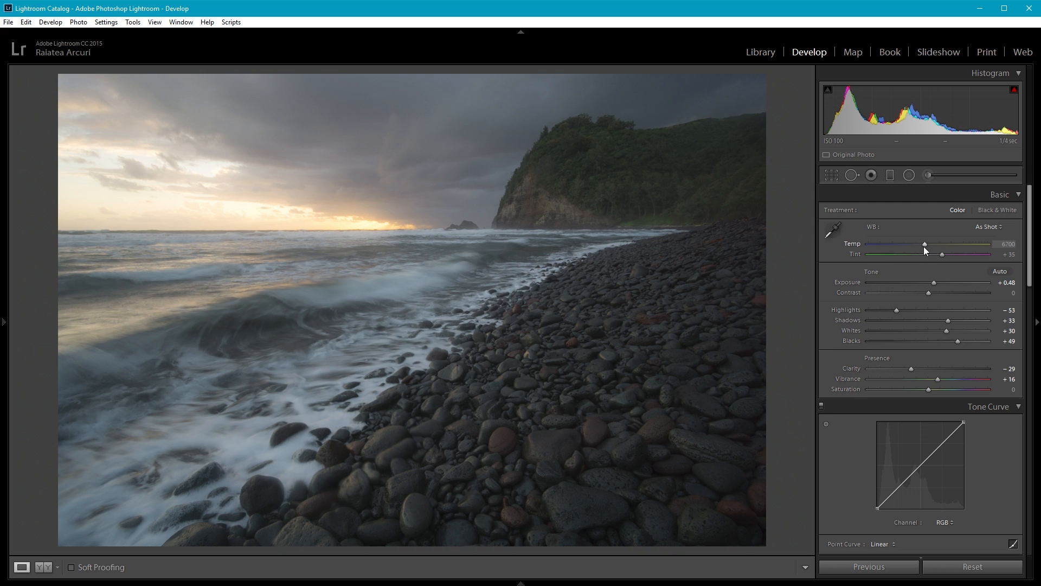
Step: Warm the soft edit's white balance by setting Temp to 7249 and Tint to +31
left_click_drag(924, 245, 932, 249)
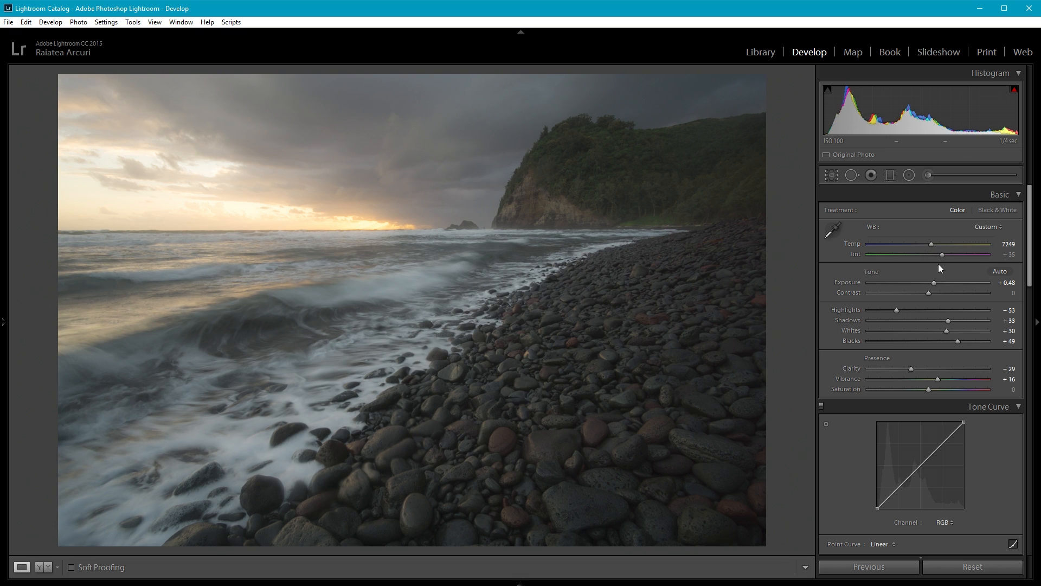
left_click_drag(942, 255, 940, 255)
Step: Compare the soft, low-clarity edit with the original photo by switching repeatedly between the before and after views
key("backslash")
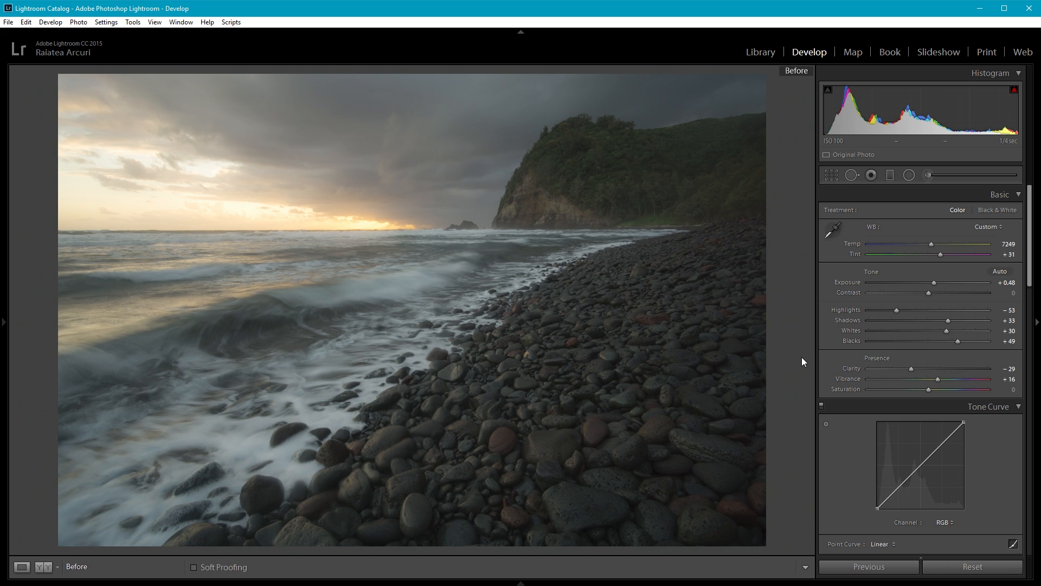
key("backslash")
key("backslash")
key("backslash")
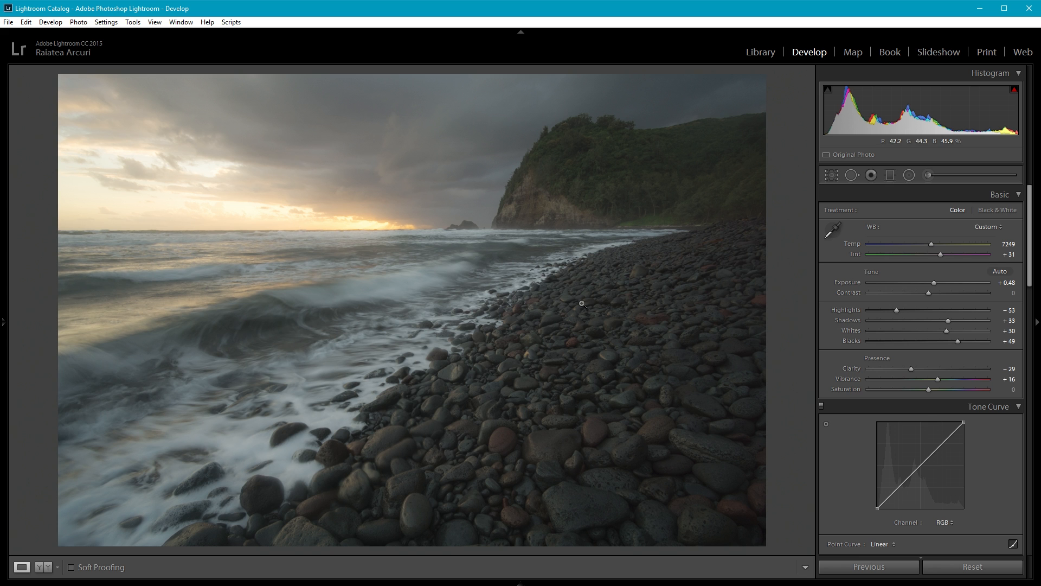
key("backslash")
key("backslash")
key("backslash")
key("backslash")
key("backslash")
key("backslash")
Step: Set Exposure to +1.20, Contrast to +28, Highlights to +43, Shadows to +26 and Blacks to +27 on the unedited photo
left_click(870, 358, "alt")
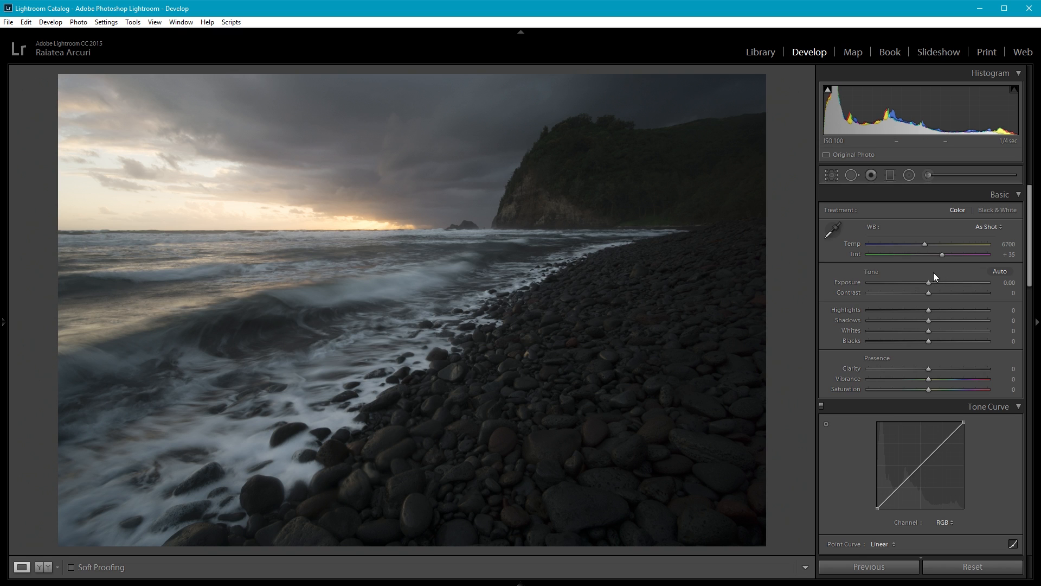
left_click_drag(929, 282, 942, 281)
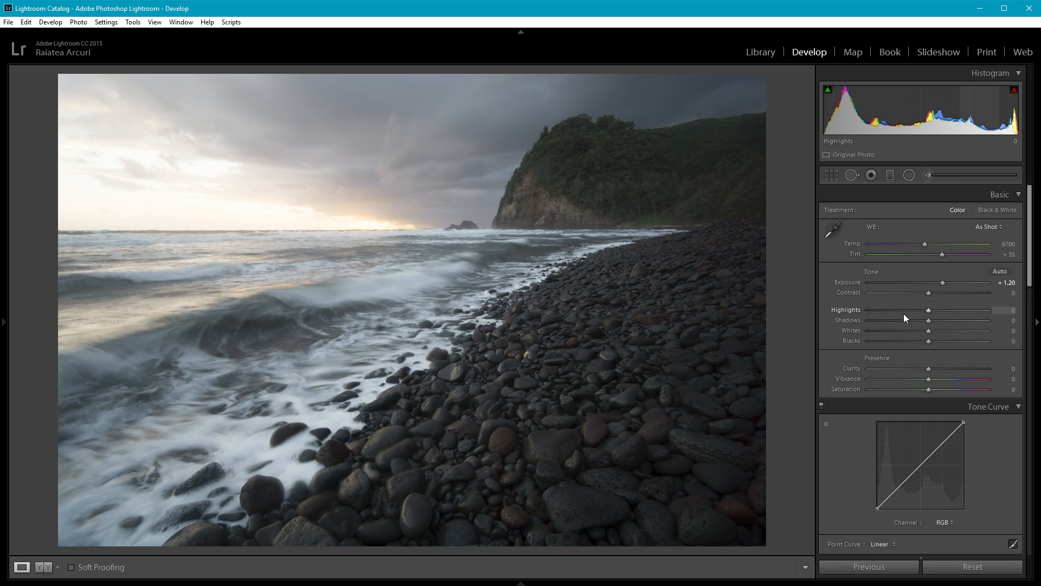
left_click_drag(933, 312, 958, 312)
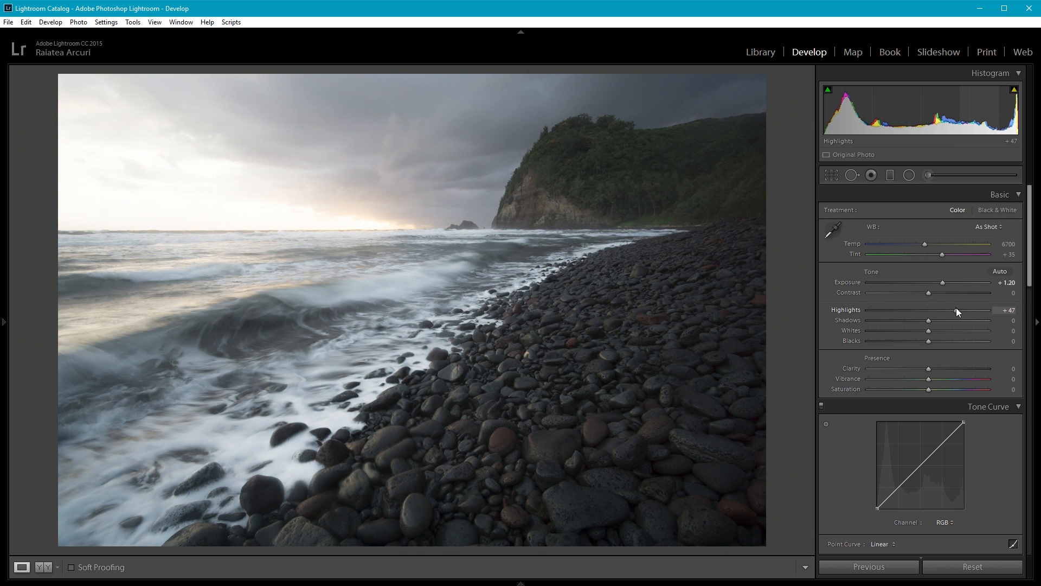
left_click(952, 293)
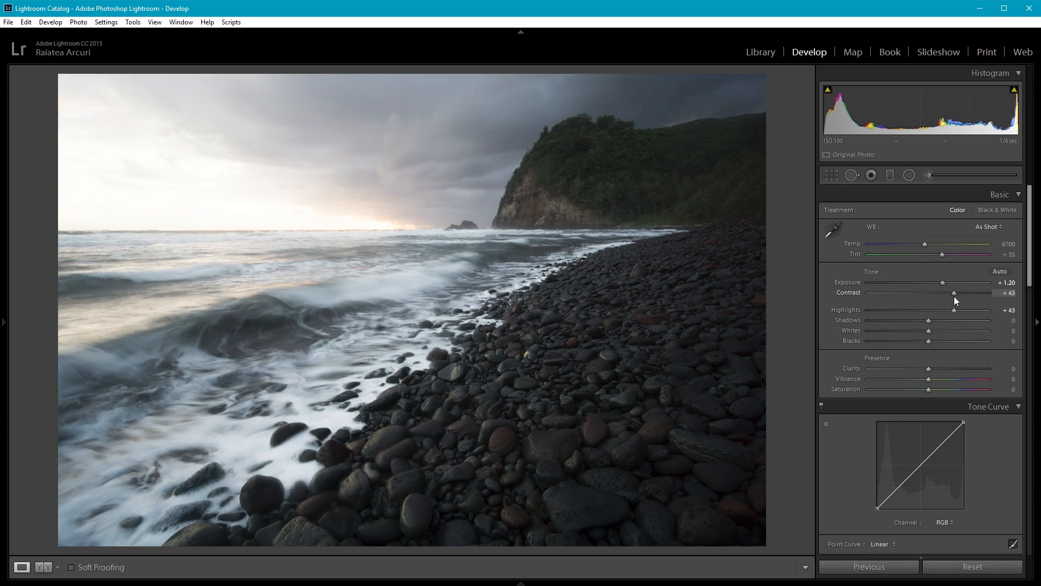
left_click_drag(954, 299, 942, 343)
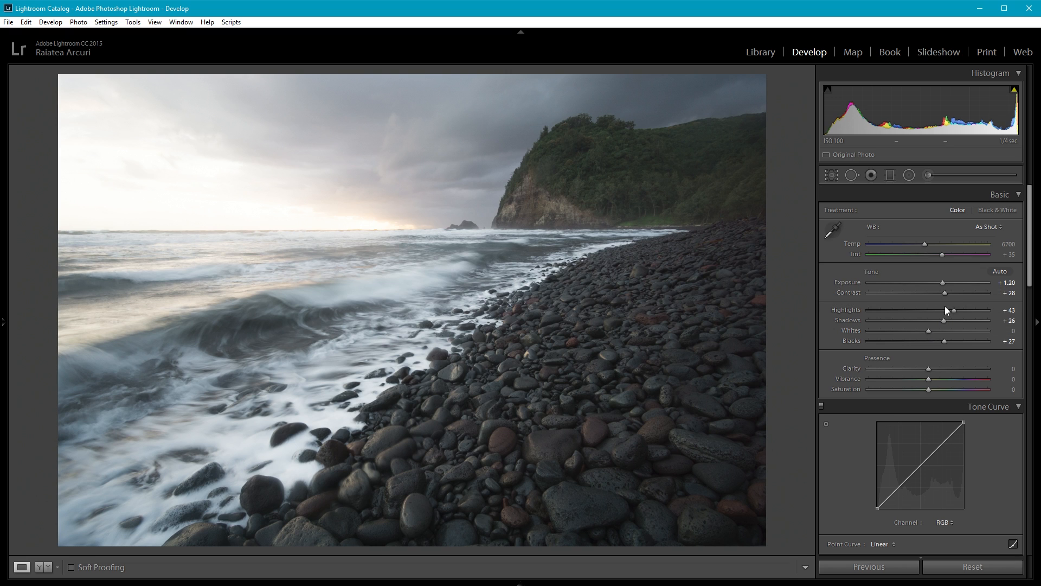
Step: Raise Highlights to +48, try higher Whites values and return them to 0, and set Clarity to +15
mouse_move(960, 311)
left_mouse_down()
mouse_move(970, 315)
mouse_move(956, 309)
mouse_move(930, 331)
mouse_move(964, 330)
left_mouse_up()
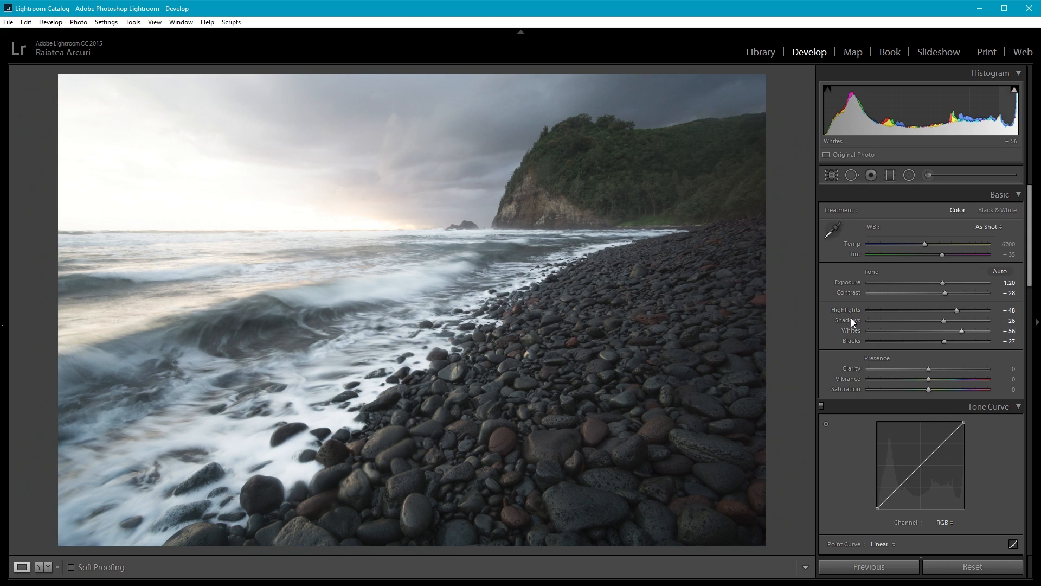
key("ctrl+z")
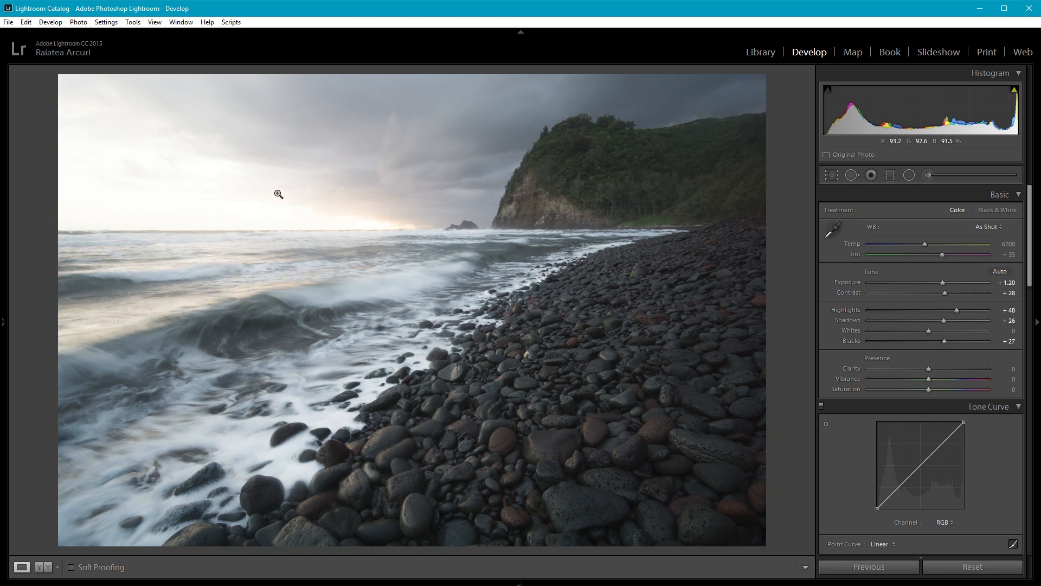
mouse_move(954, 330)
left_mouse_down()
mouse_move(939, 330)
mouse_move(951, 330)
left_mouse_up()
double_click(951, 330)
left_click_drag(935, 367, 938, 366)
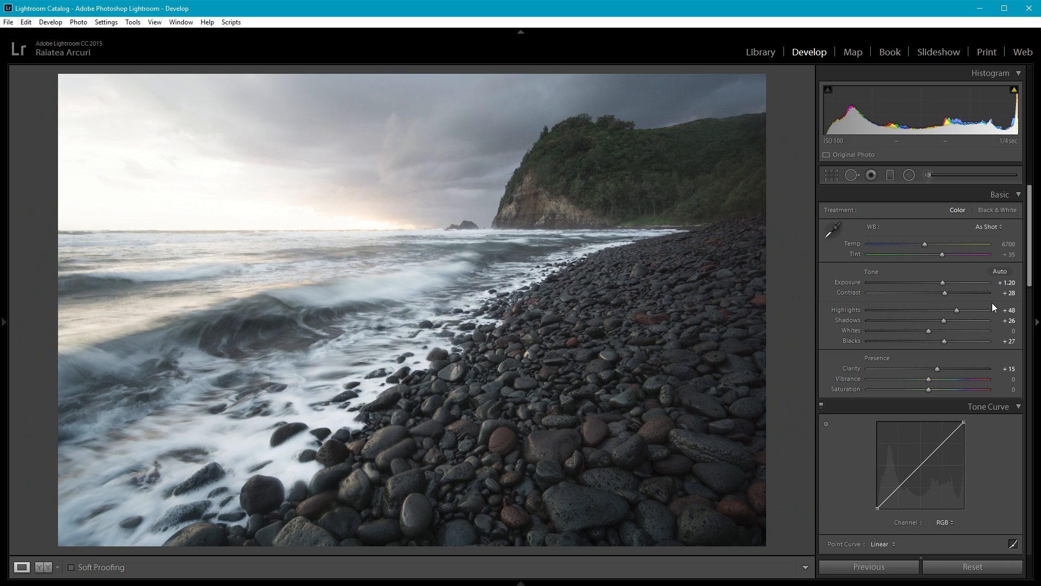
Step: Set up an Adjustment Brush with Contrast 29, Clarity 16 and a brush size of 12
left_click(890, 174)
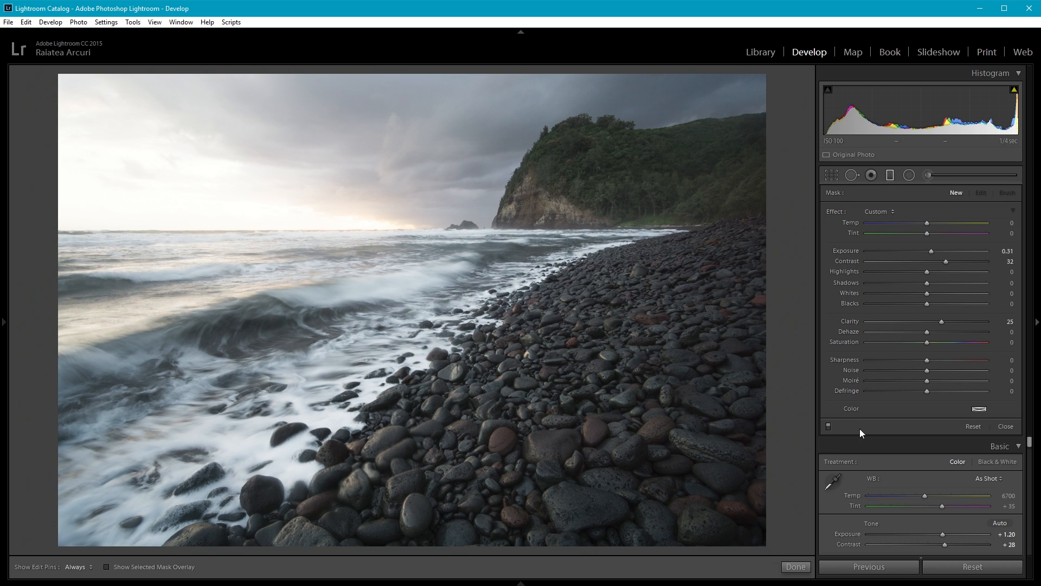
left_click(928, 175)
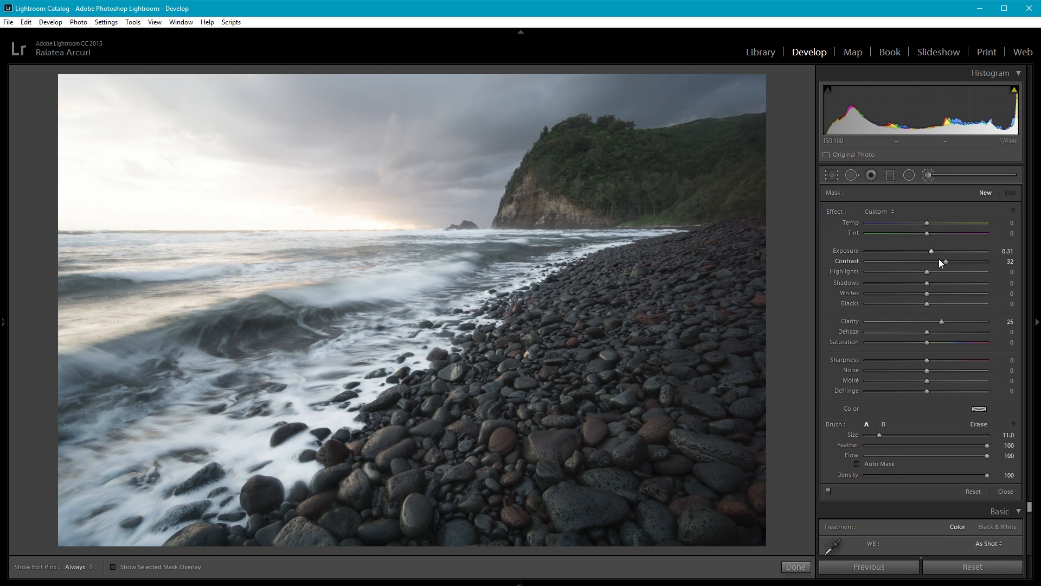
left_click_drag(941, 264, 943, 262)
scroll(258, 327, "up", 1)
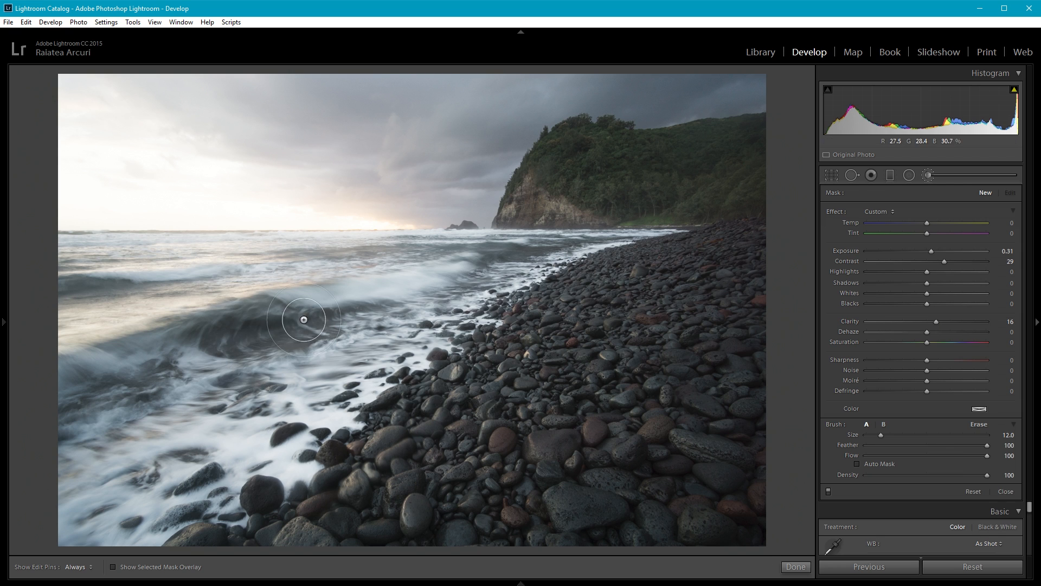
Step: Brush the adjustment over the waves and the pebble beach, enlarging the brush to 15, and finish the brush edit
key("h")
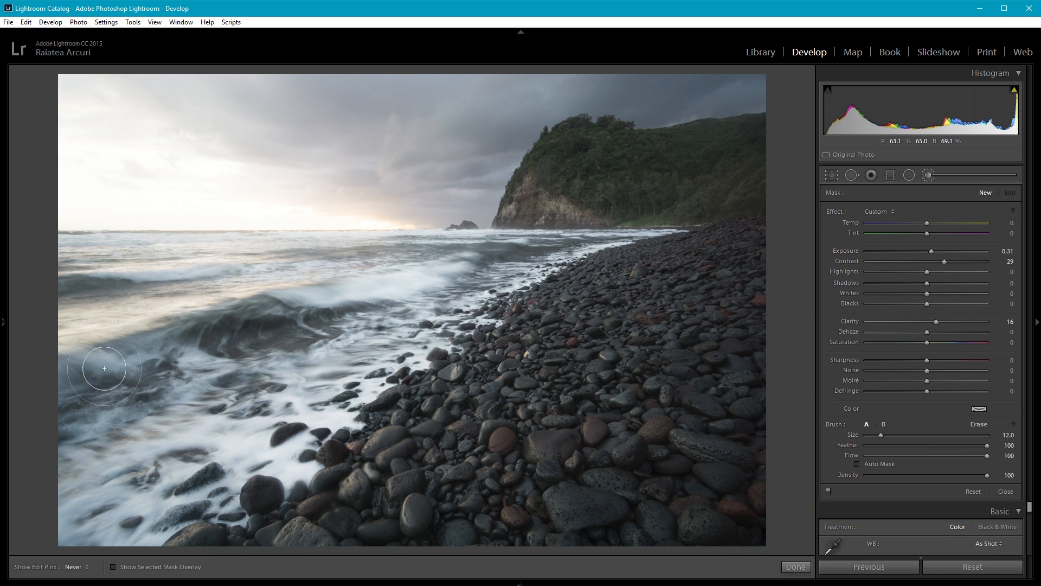
key("h")
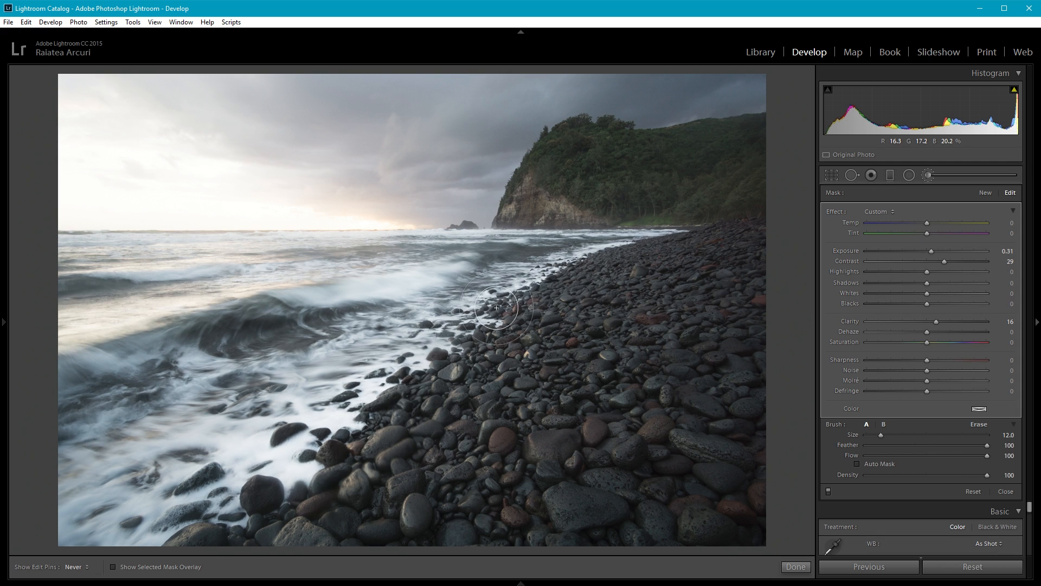
key("h")
key("h")
key("bracketright")
key("bracketright")
key("bracketright")
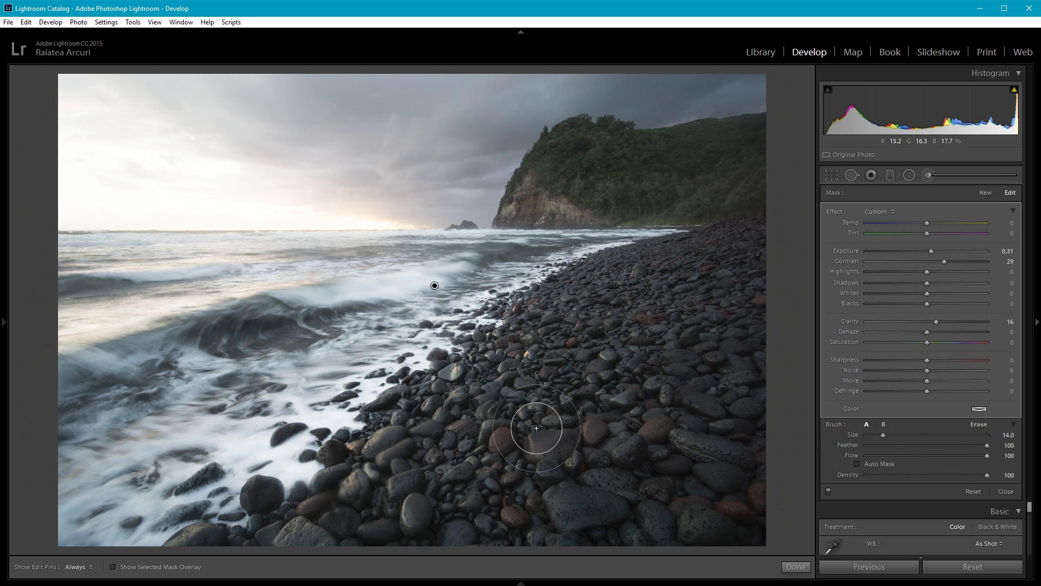
key("h")
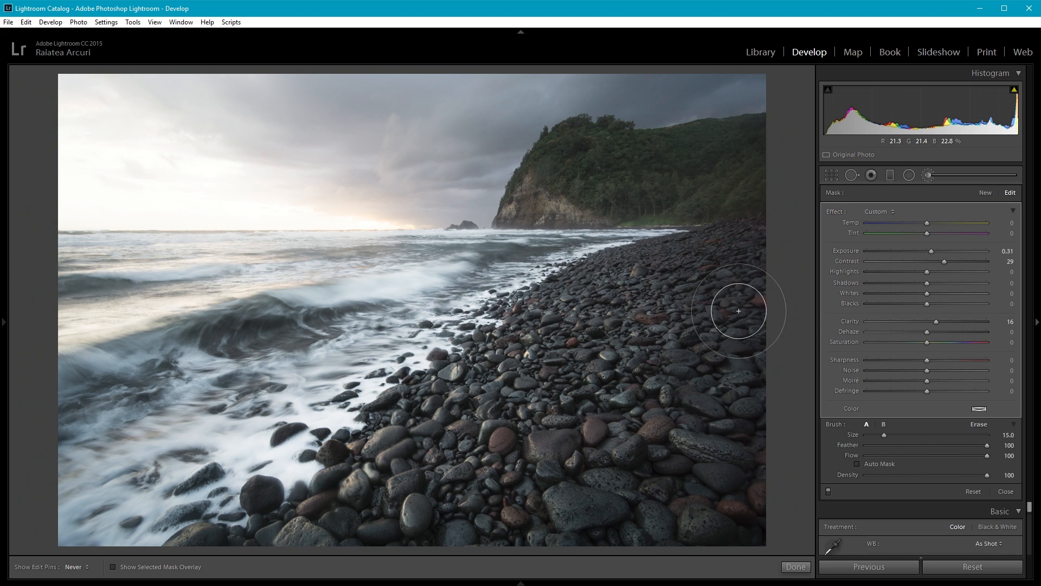
key("h")
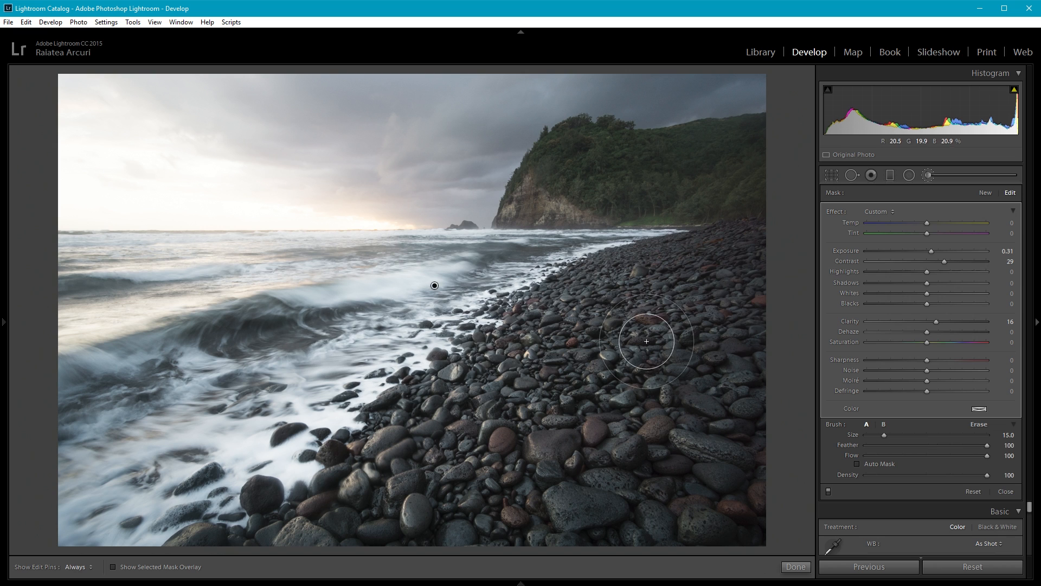
left_click(796, 566)
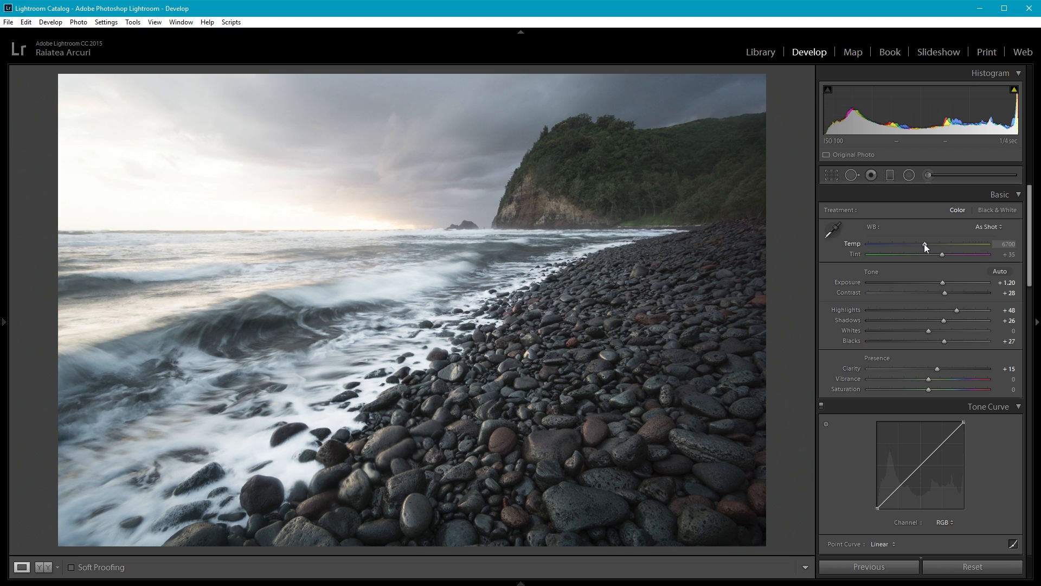
Step: Warm the bright edit to Temp 7656 and compare it with the original by switching between the before and after views
left_click_drag(925, 246, 937, 248)
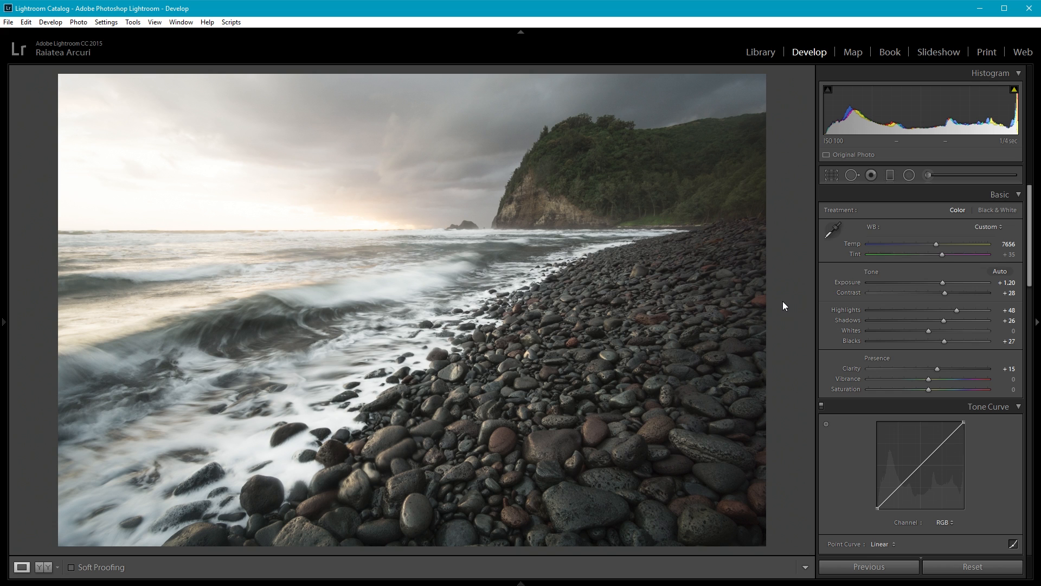
key("backslash")
key("backslash")
key("backslash")
key("backslash")
key("backslash")
key("backslash")
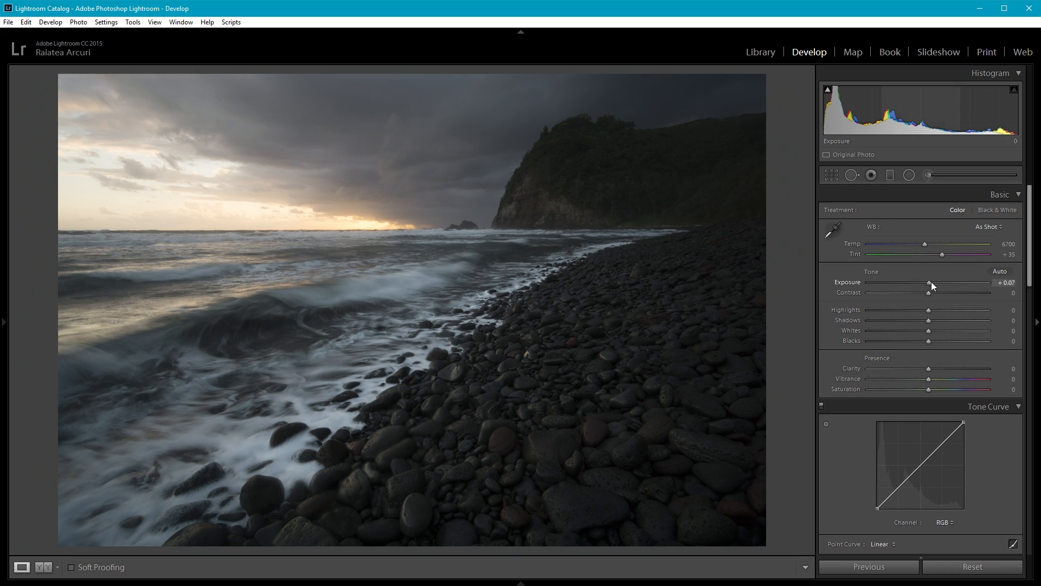
Step: Set Exposure to +0.61, Highlights to -100, Shadows to +100, Whites to +26 and Blacks to -23 on the unedited photo
left_click_drag(932, 281, 935, 282)
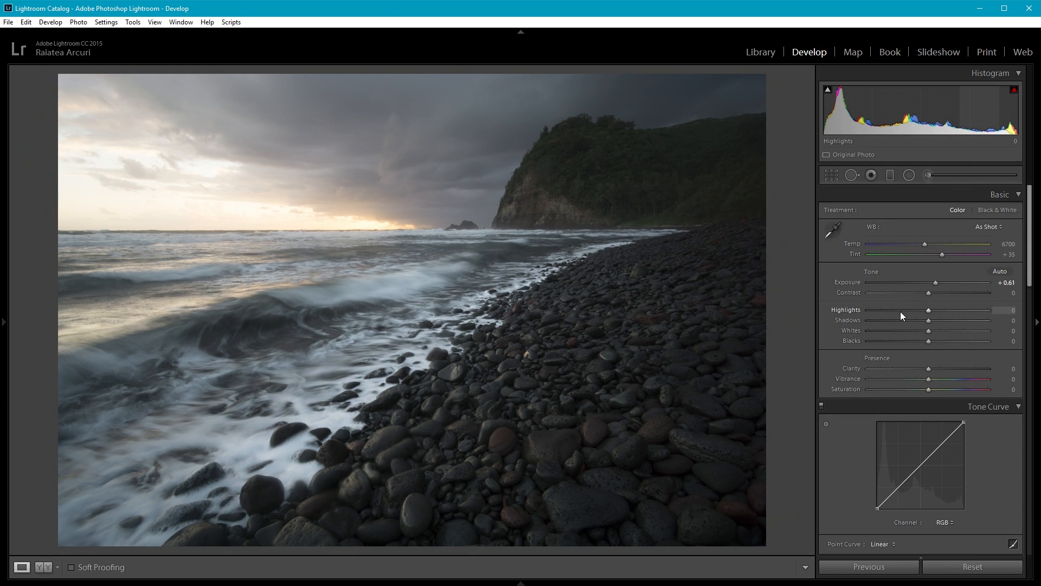
left_click_drag(900, 311, 854, 308)
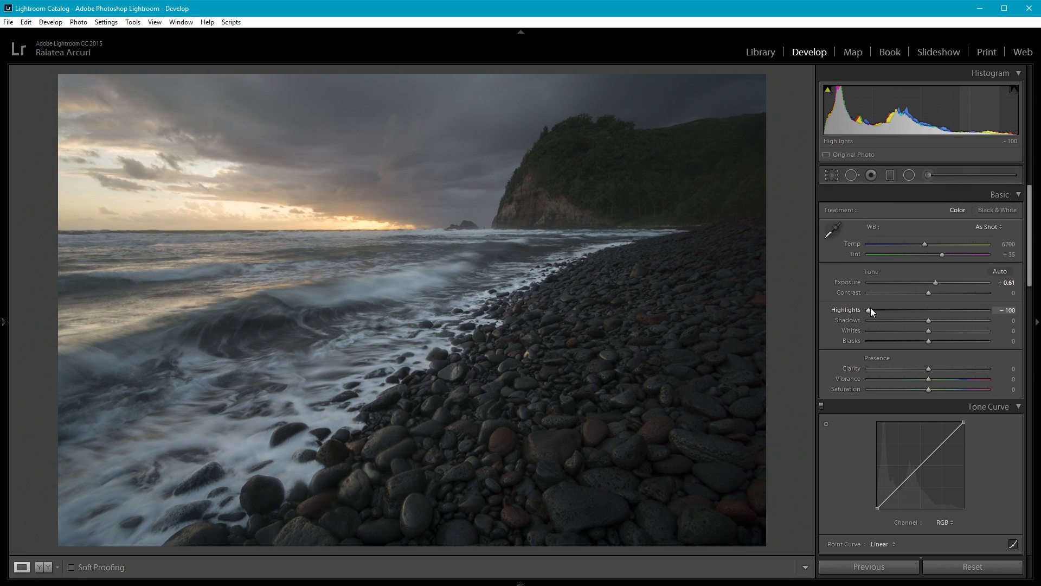
left_click(960, 320)
left_click_drag(959, 320, 1013, 323)
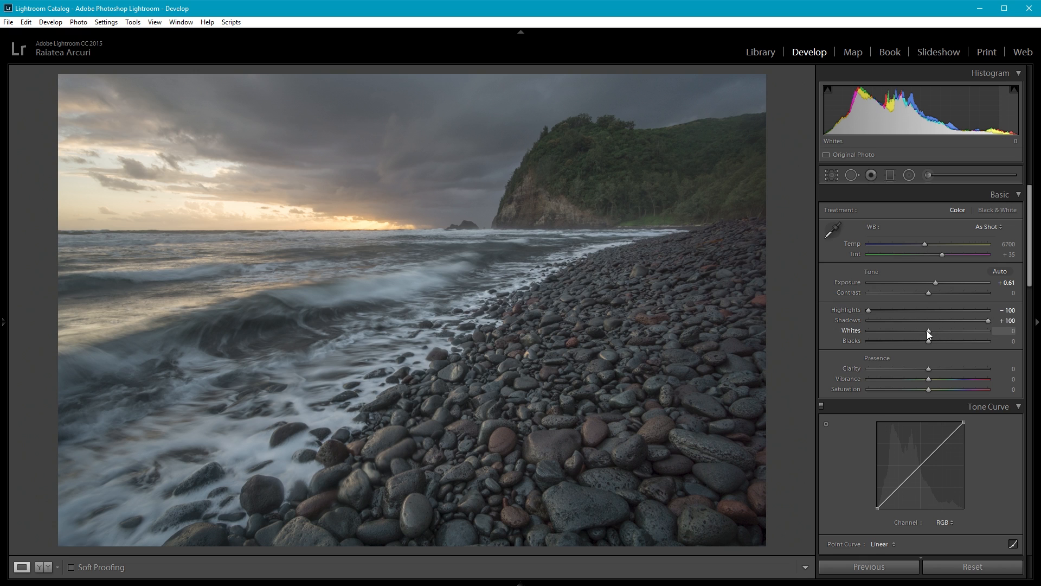
left_click_drag(928, 330, 944, 333)
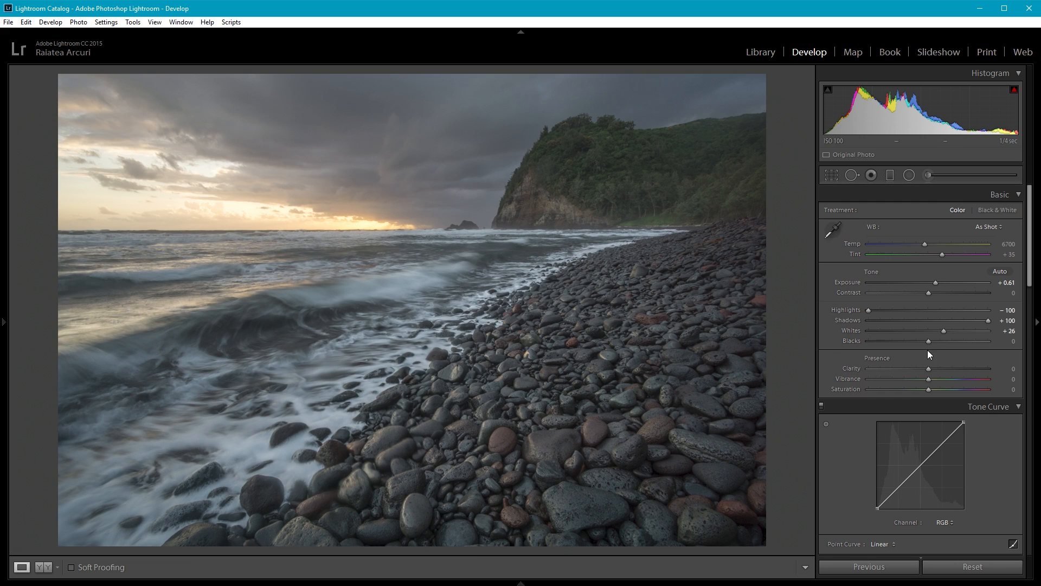
left_click_drag(928, 340, 915, 340)
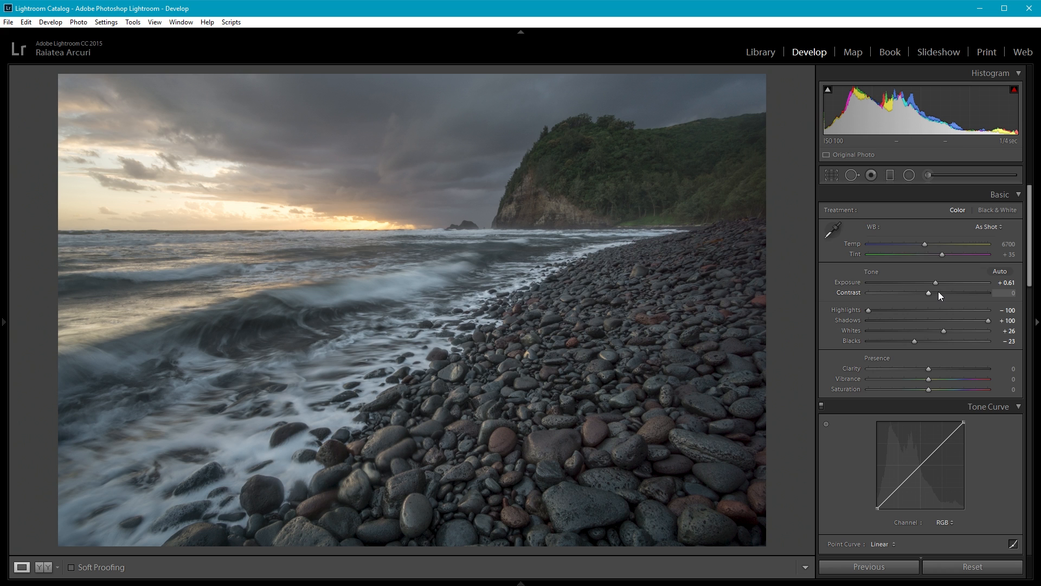
Step: Set Contrast to +57, Clarity to +49, Vibrance to +35 and Saturation to +22
mouse_move(943, 292)
left_mouse_down()
mouse_move(973, 291)
mouse_move(949, 291)
mouse_move(962, 291)
left_mouse_up()
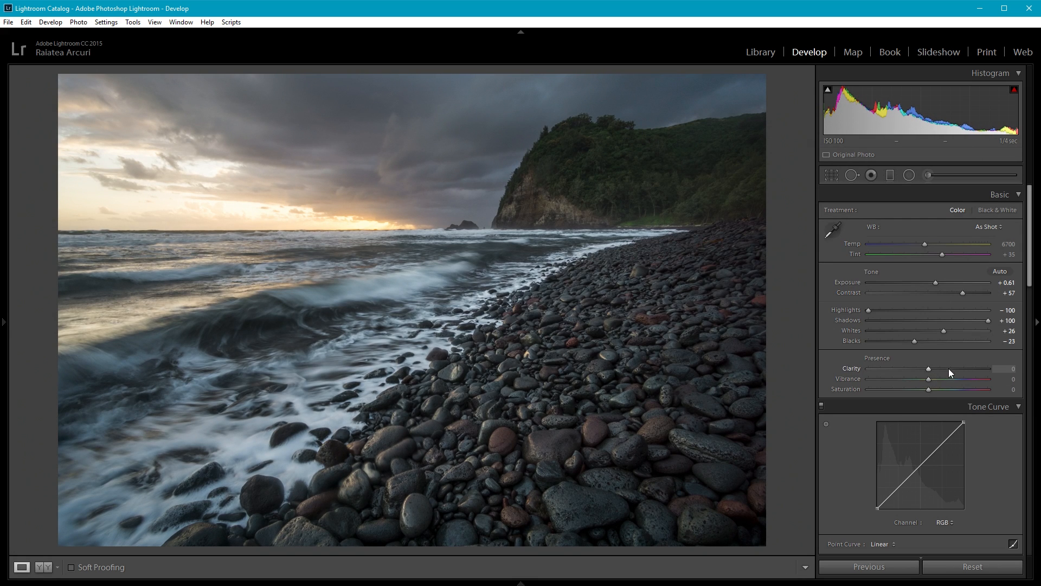
left_click_drag(949, 369, 958, 371)
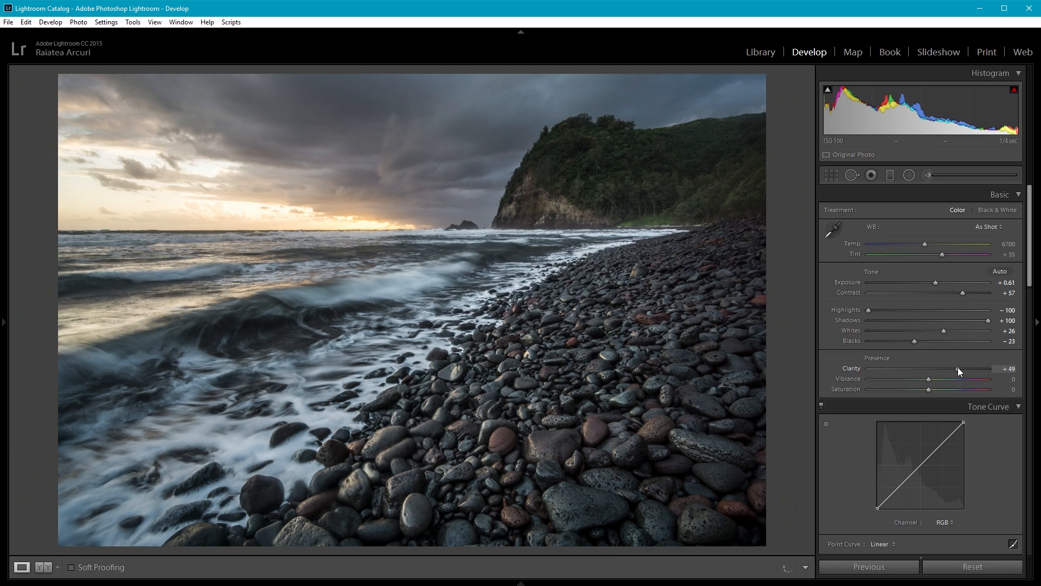
left_click(947, 379)
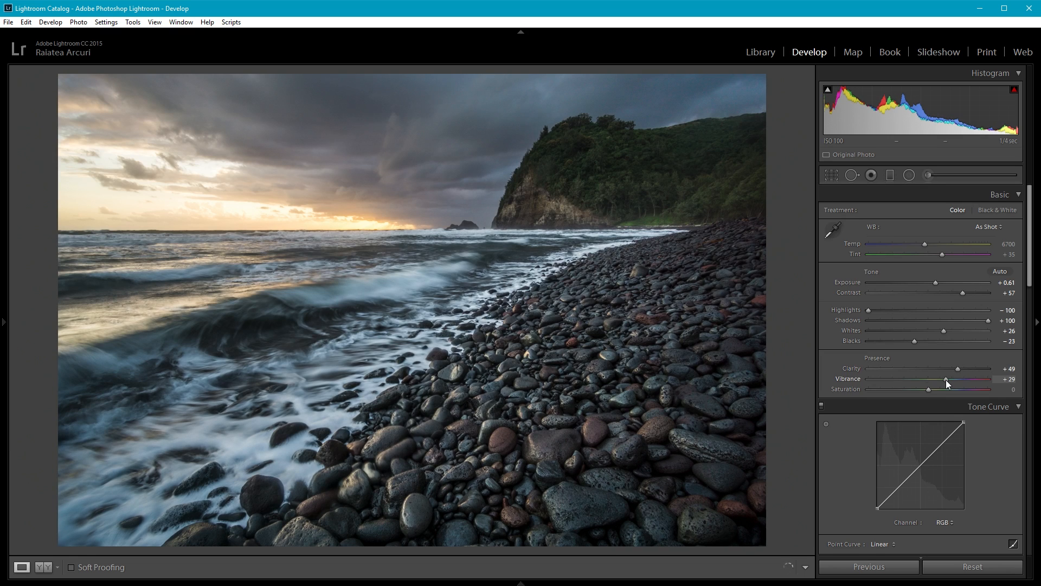
left_click_drag(947, 379, 952, 380)
left_click_drag(938, 388, 942, 388)
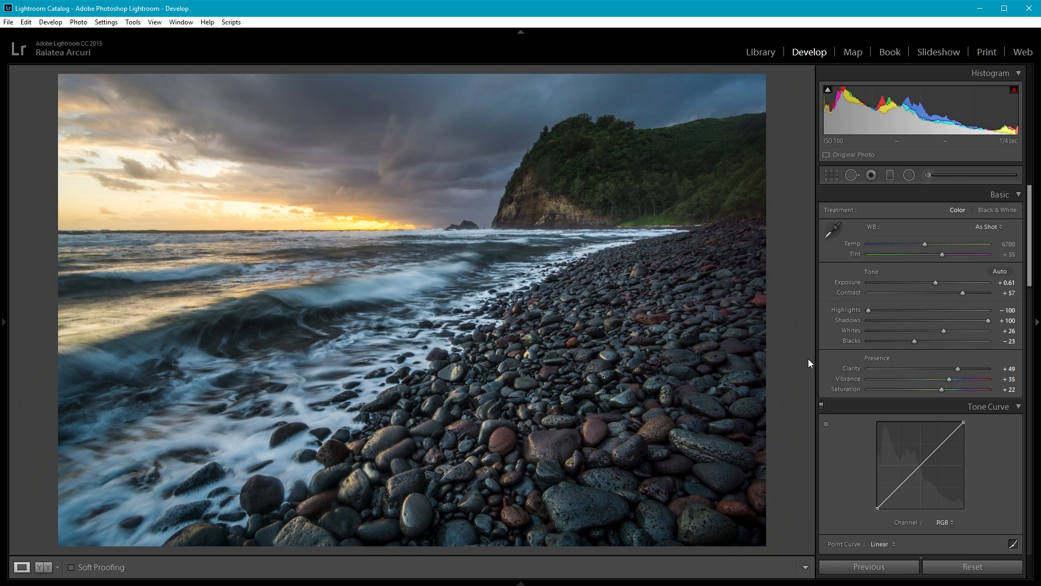
Step: Compare the vivid, detailed edit with the original photo by switching repeatedly between the before and after views
key("backslash")
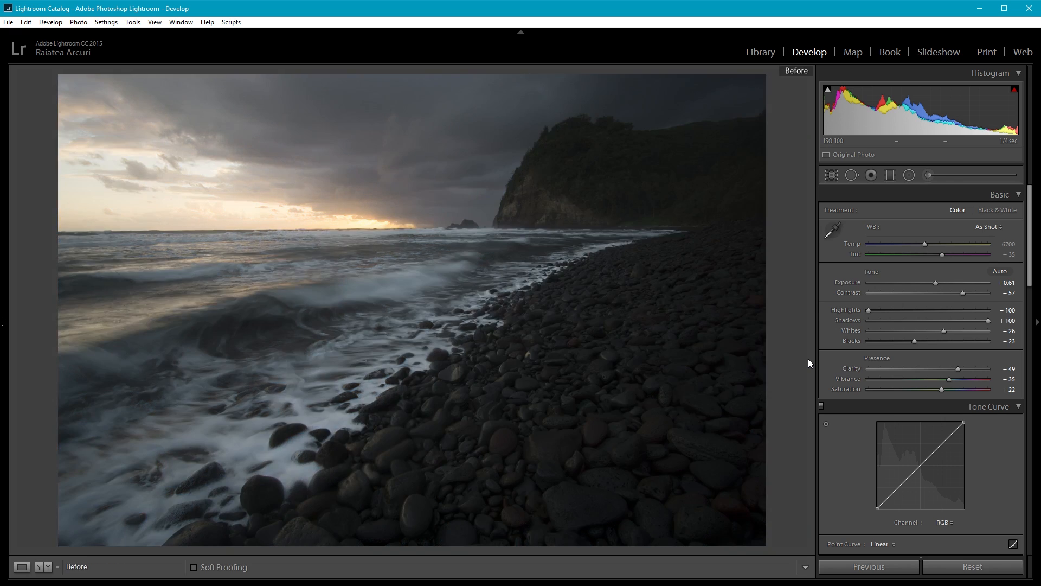
key("backslash")
key("backslash")
key("backslash")
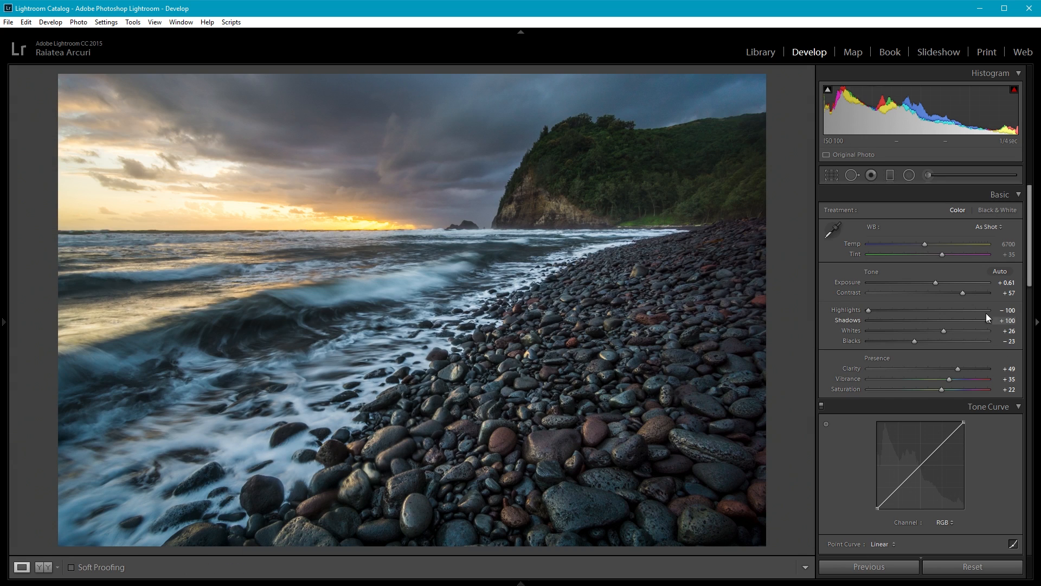
key("backslash")
key("backslash")
Step: Review the finished versions of the seascape one after another in the Library's single-photo view
mouse_move(1030, 272)
left_mouse_down()
mouse_move(1032, 283)
mouse_move(1031, 269)
left_mouse_up()
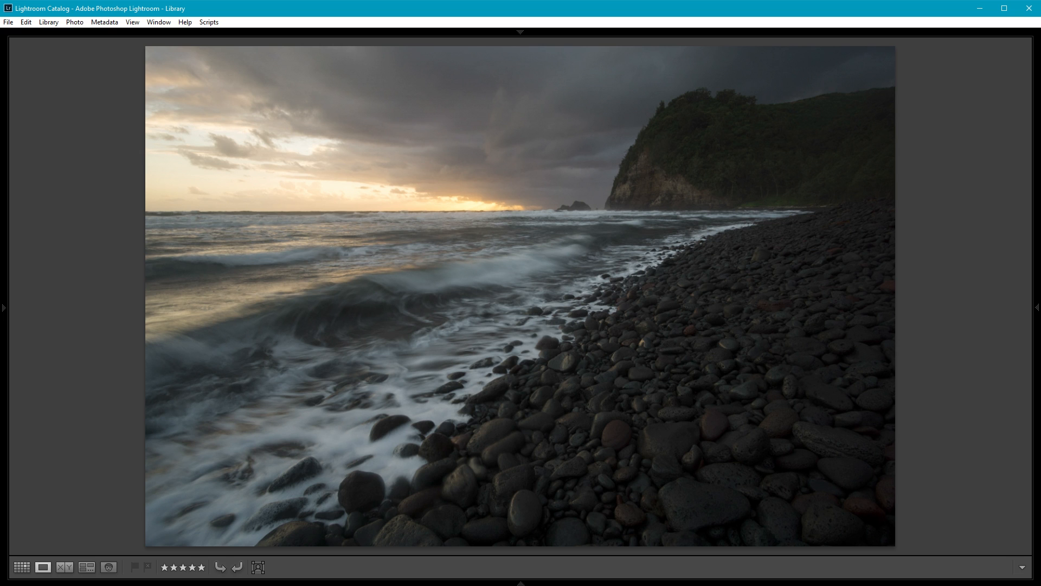
key("Right")
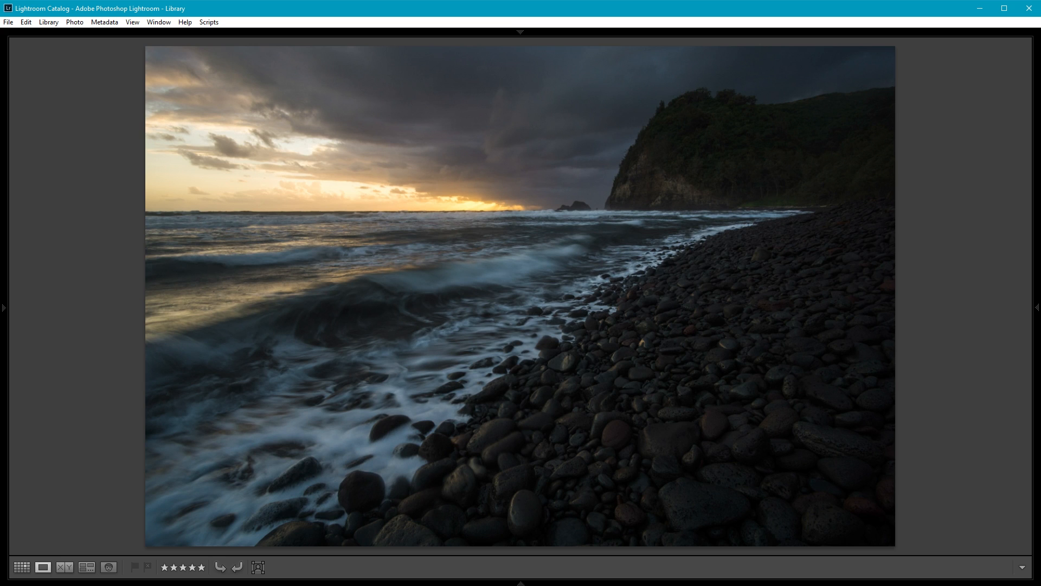
key("Left")
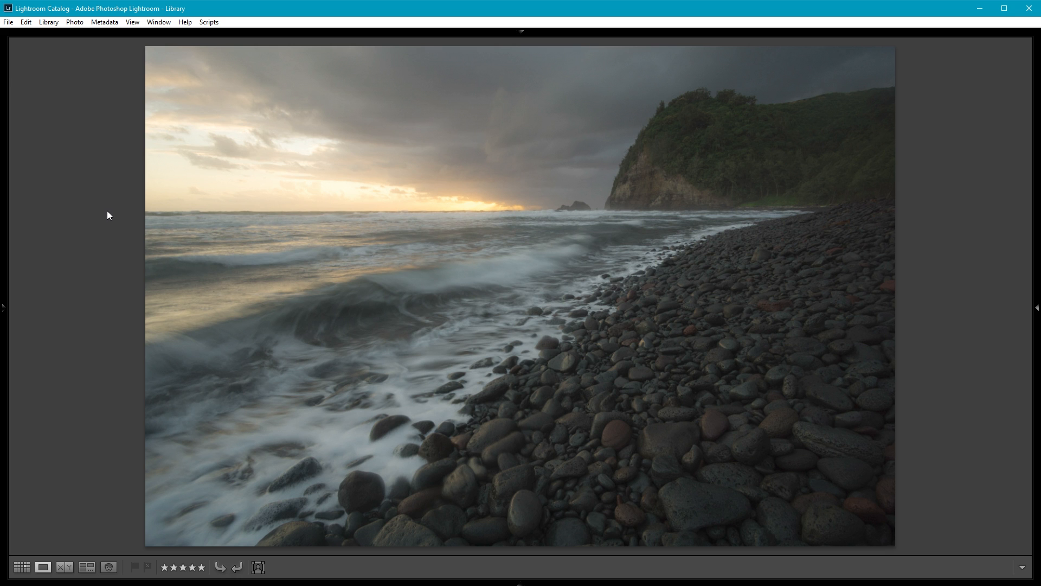
key("Right")
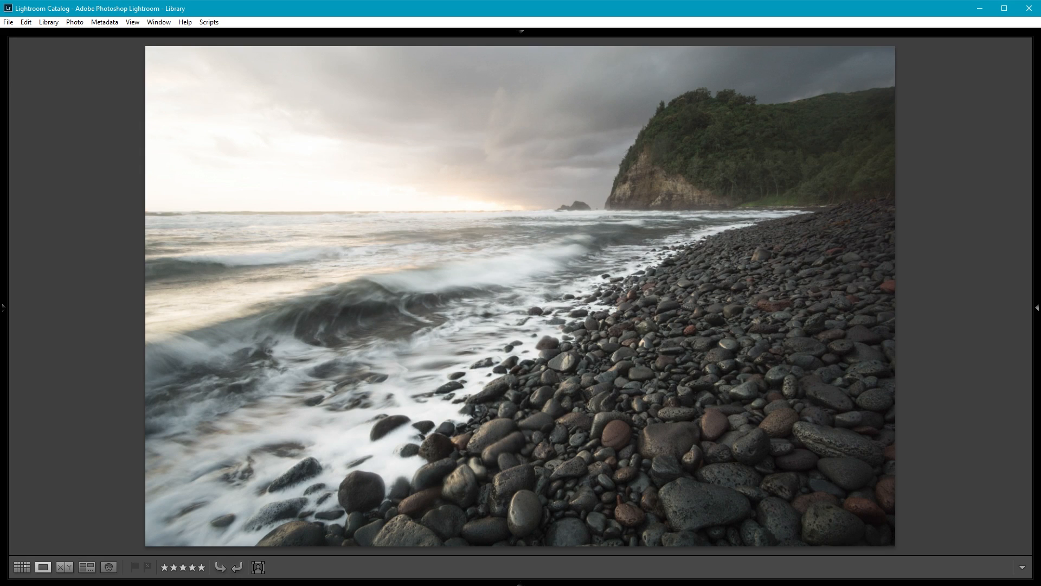